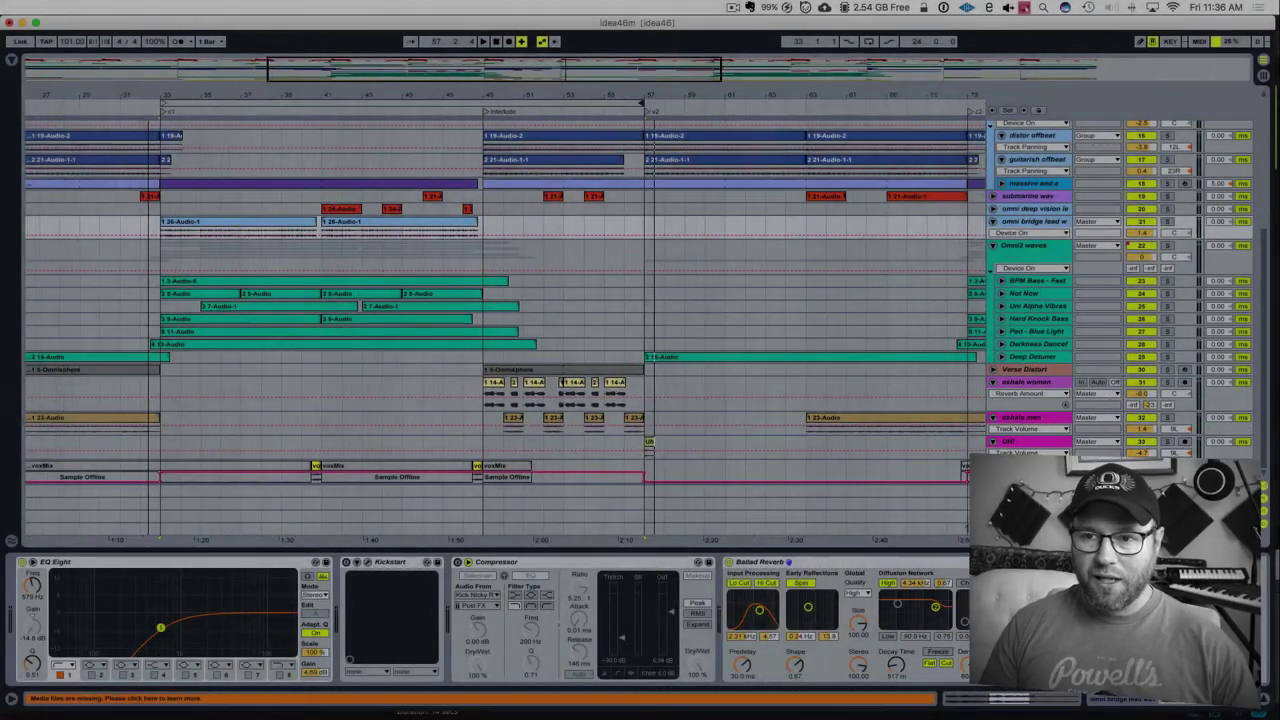
Zoom the arrangement onto bars 29–53, set the start at bar 33, and show the Kick Nicky drums.
key(plus)
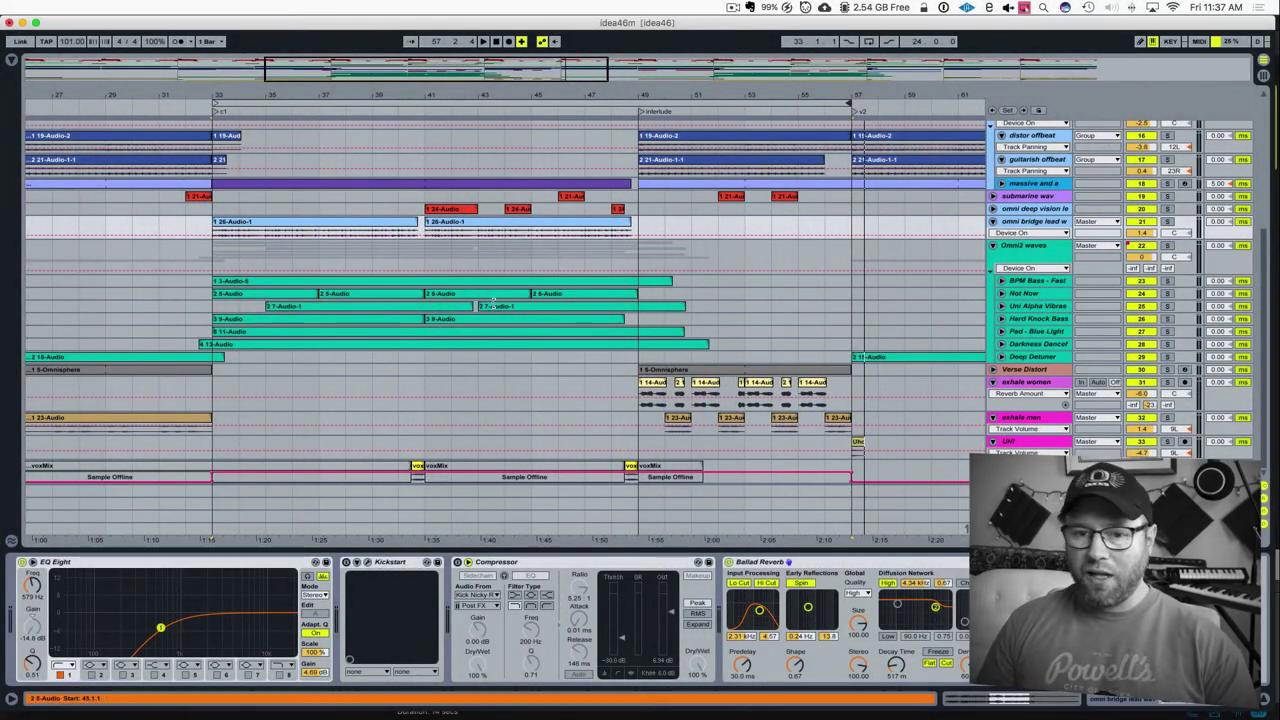
click(213, 258)
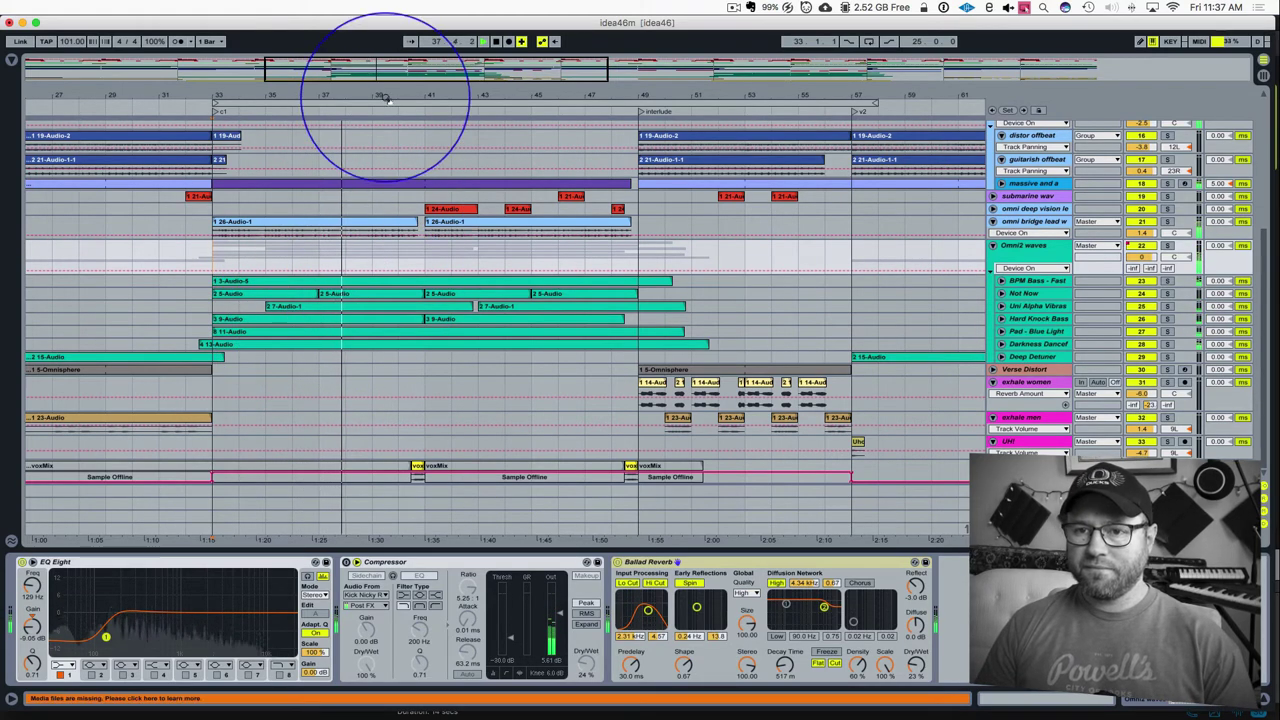
drag(387, 100, 420, 112)
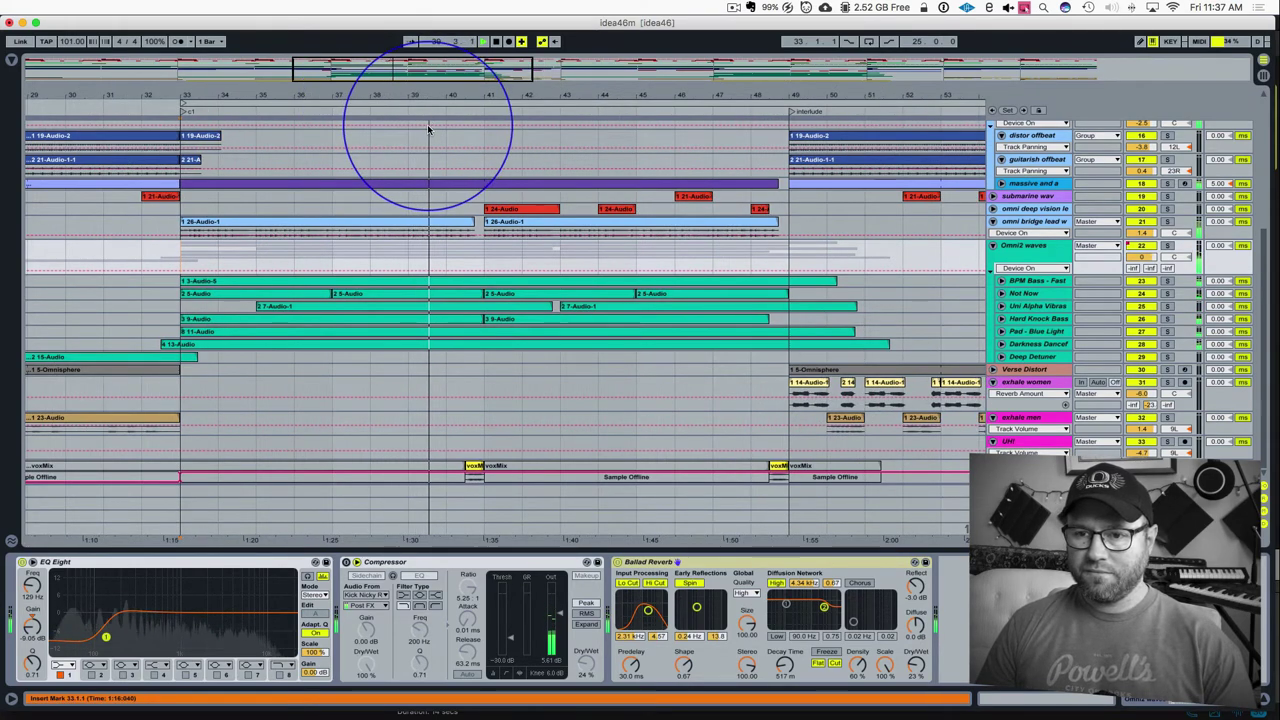
scroll(584, 330, up, 5)
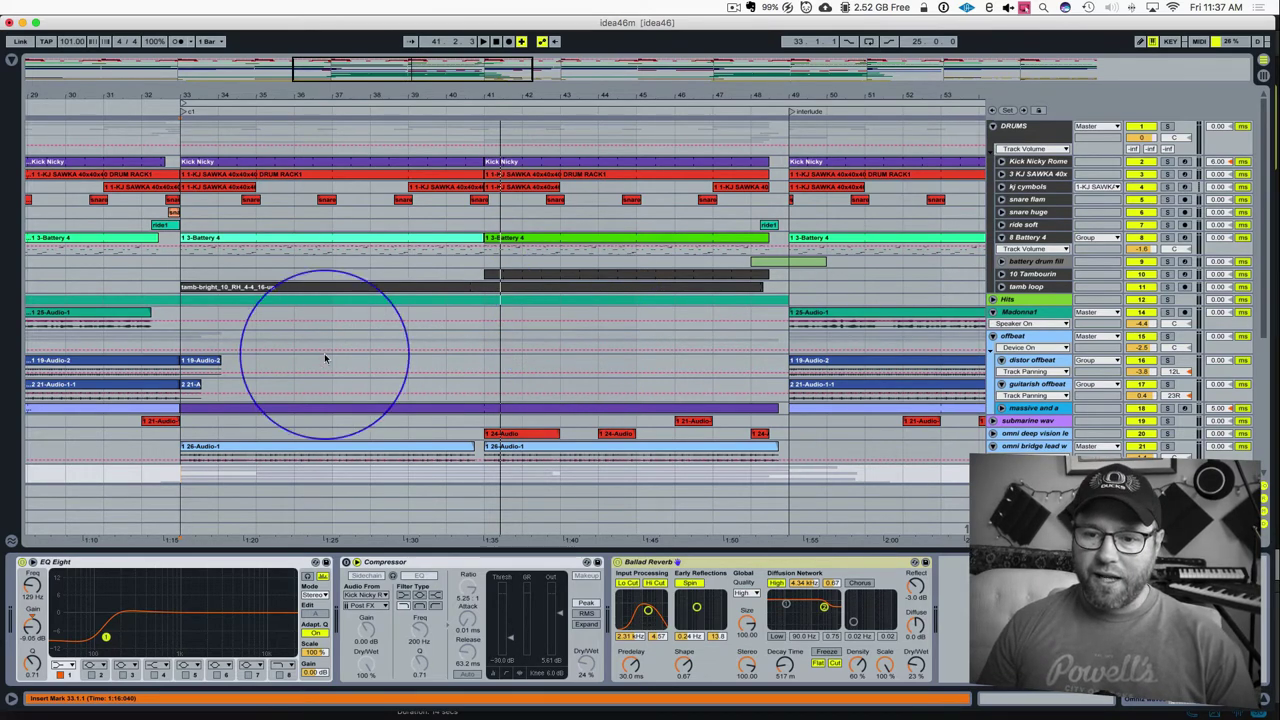
Play the c1 section from bar 33, stop it, and scroll to the Omni2 waves tracks.
scroll(326, 362, down, 5)
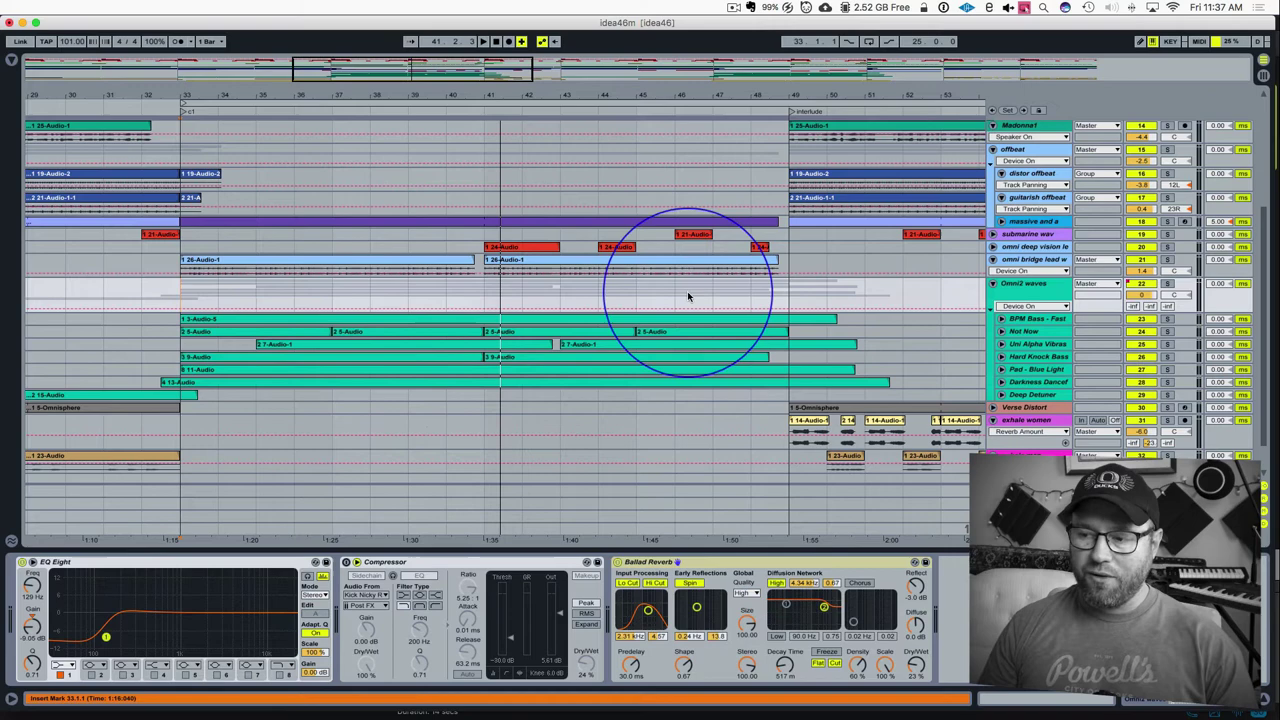
scroll(223, 343, up, 5)
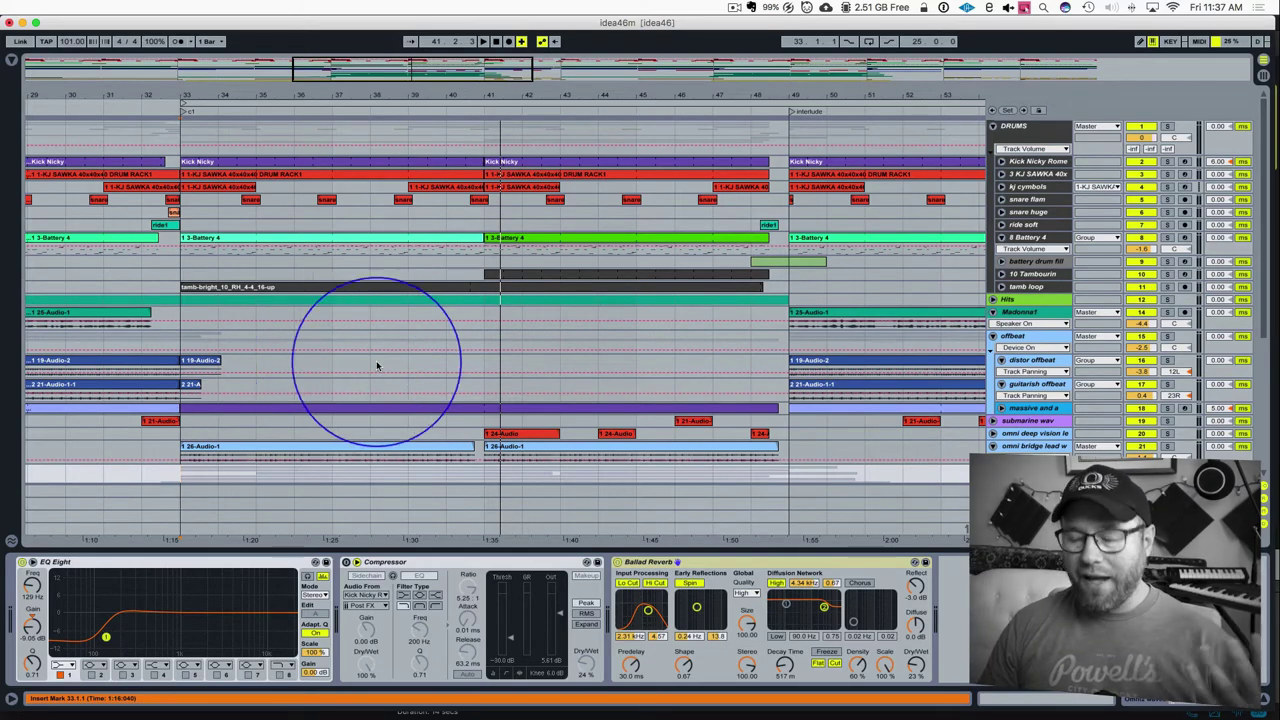
scroll(370, 370, down, 6)
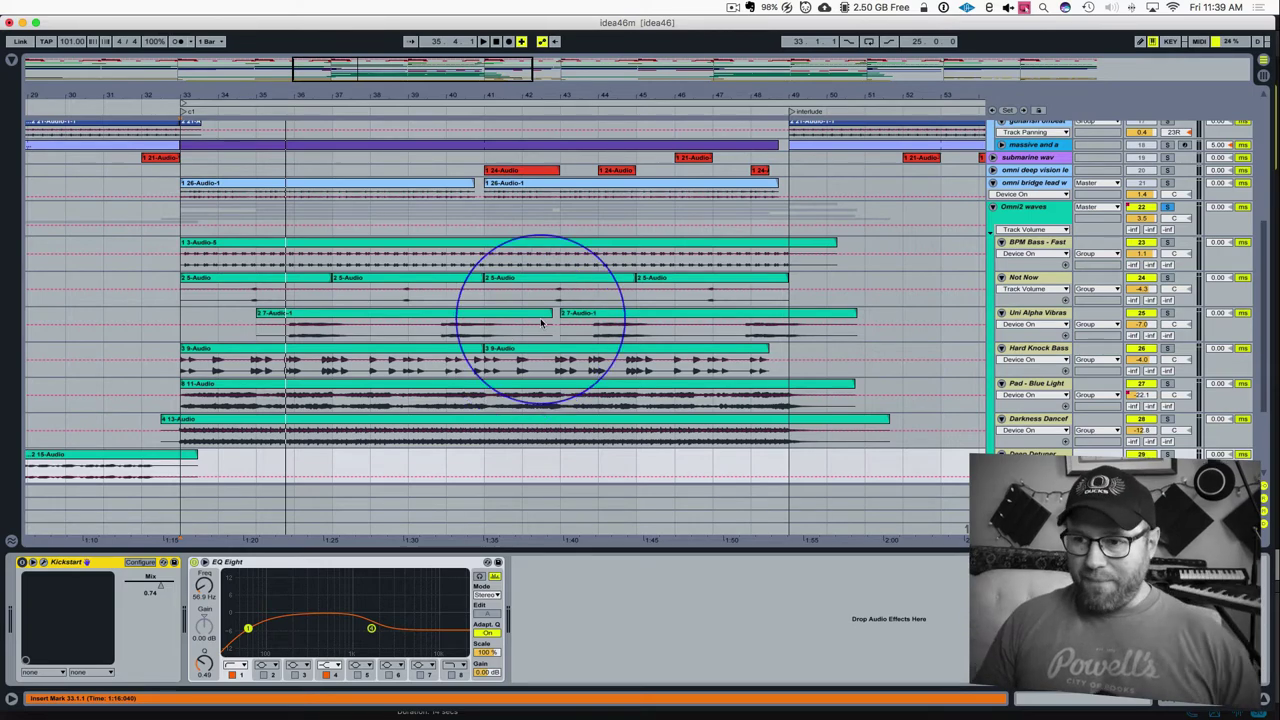
scroll(870, 205, up, 5)
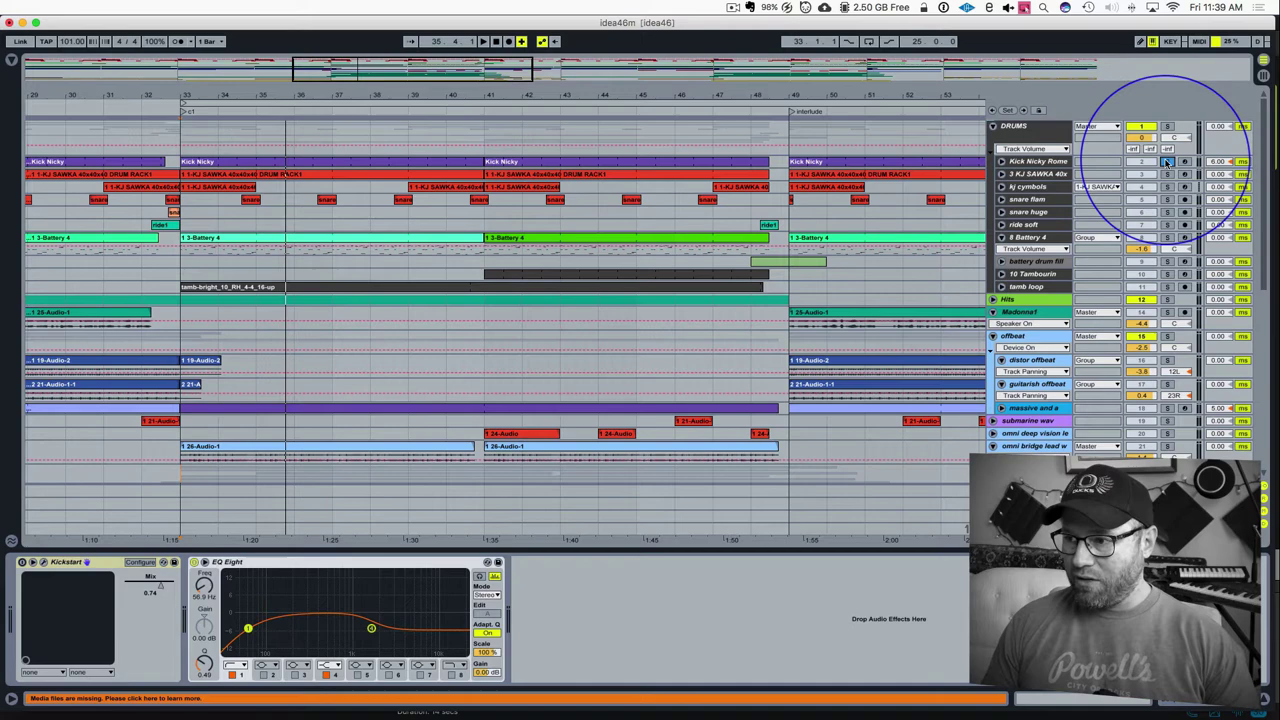
scroll(834, 290, down, 5)
scroll(700, 285, down, 5)
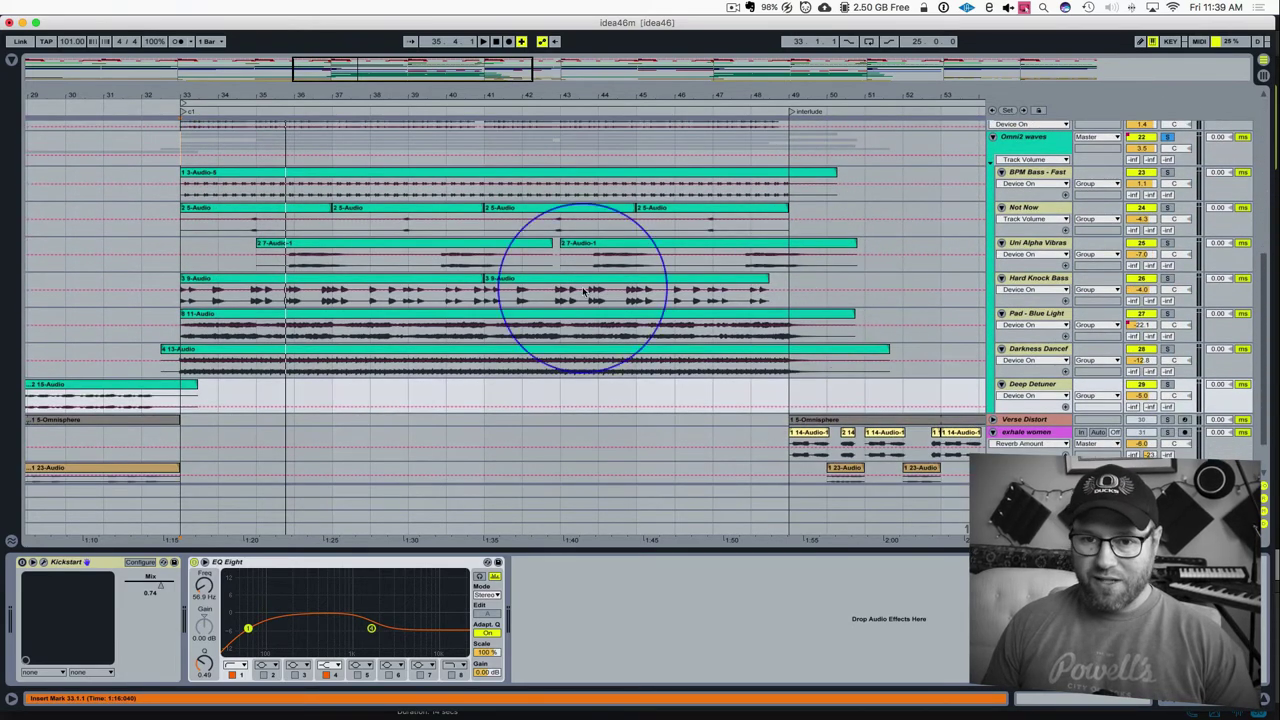
key(space)
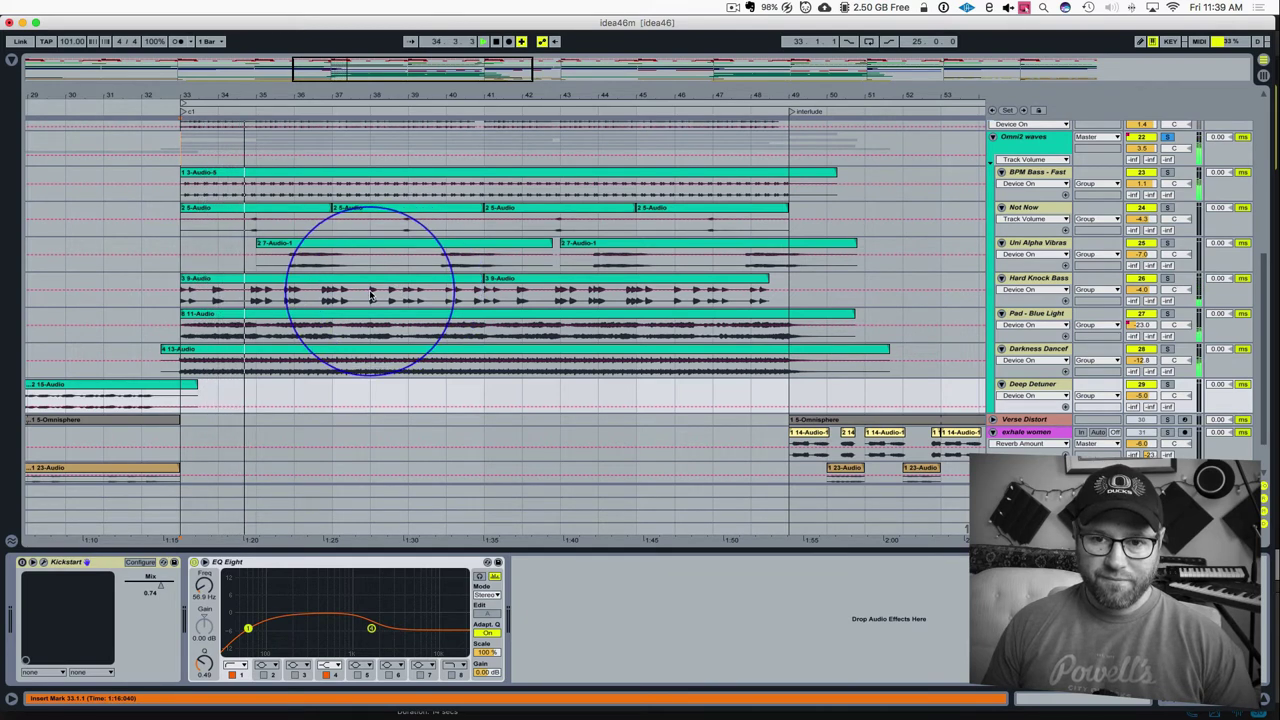
key(space)
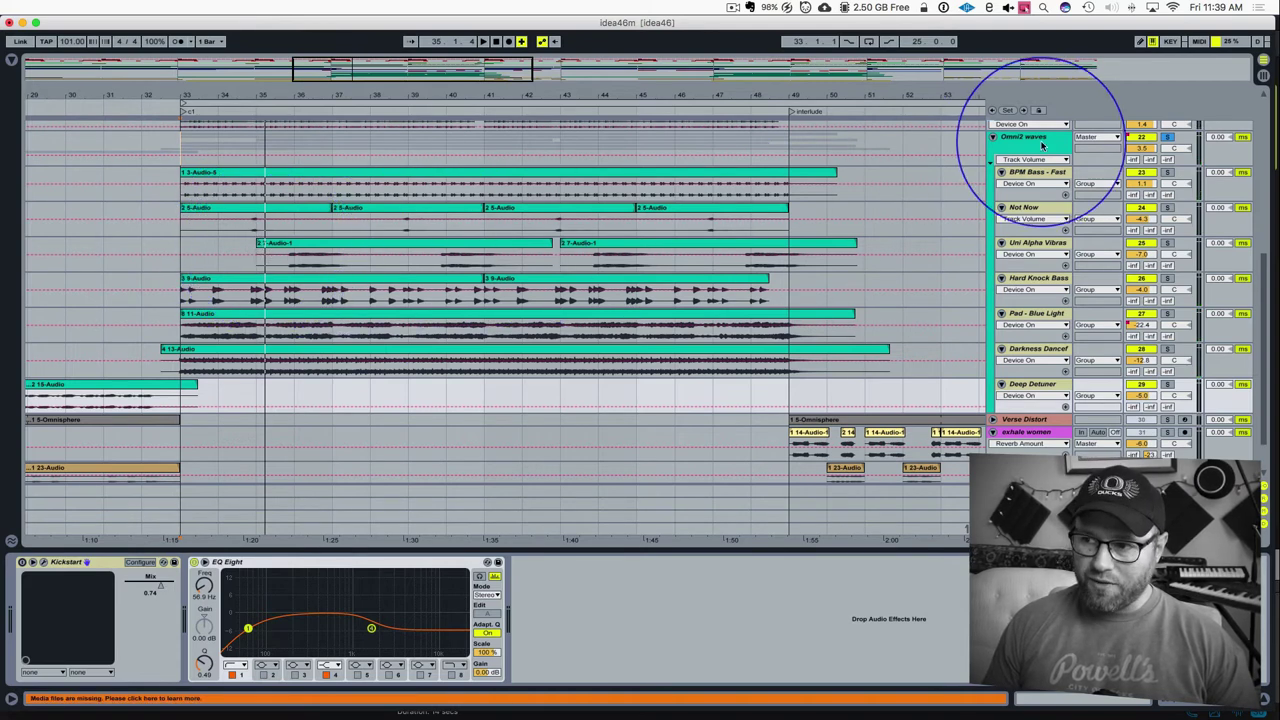
Select the Omni2 waves group and add a Compressor from the Browser's Audio Effects to its chain.
click(1030, 140)
click(11, 60)
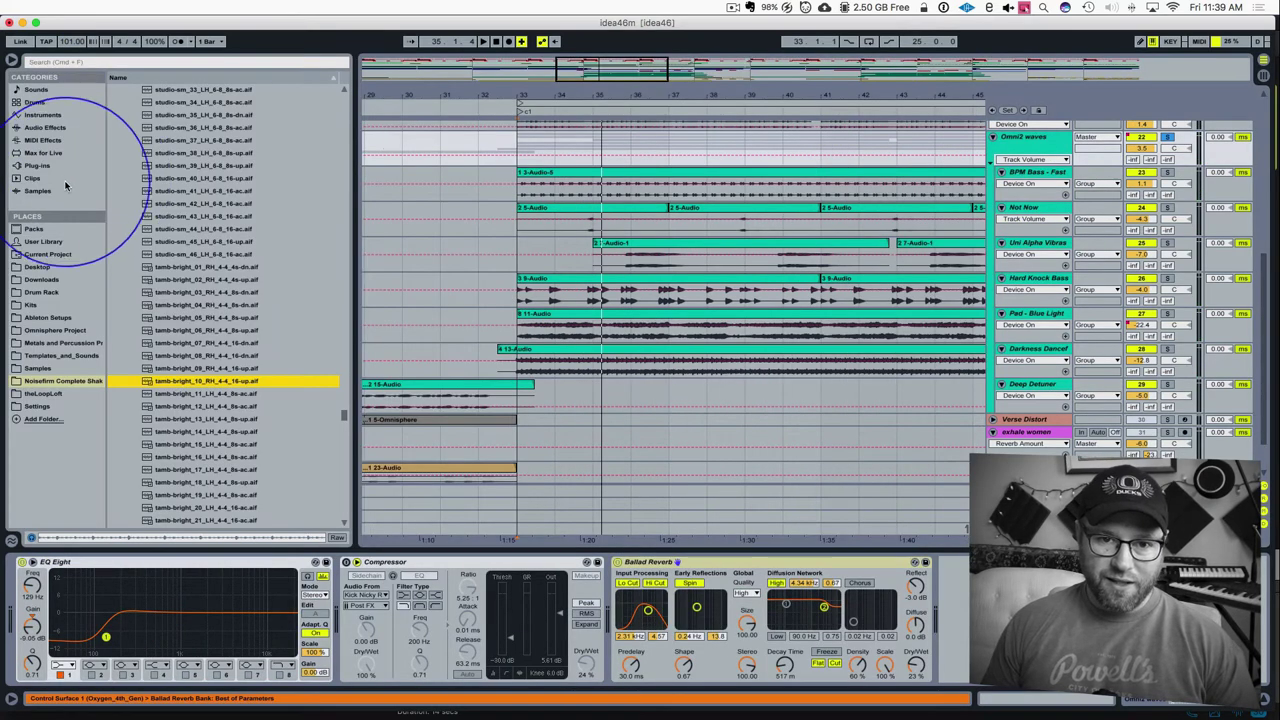
click(48, 128)
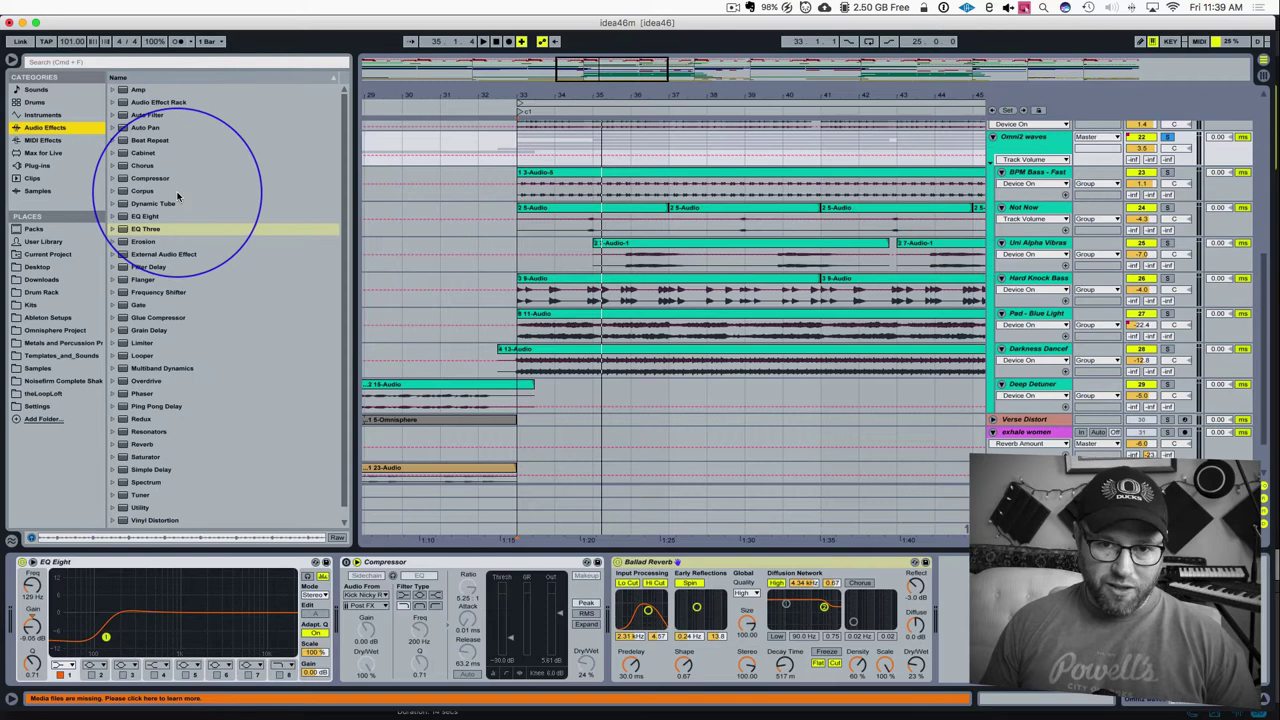
click(138, 180)
click(114, 179)
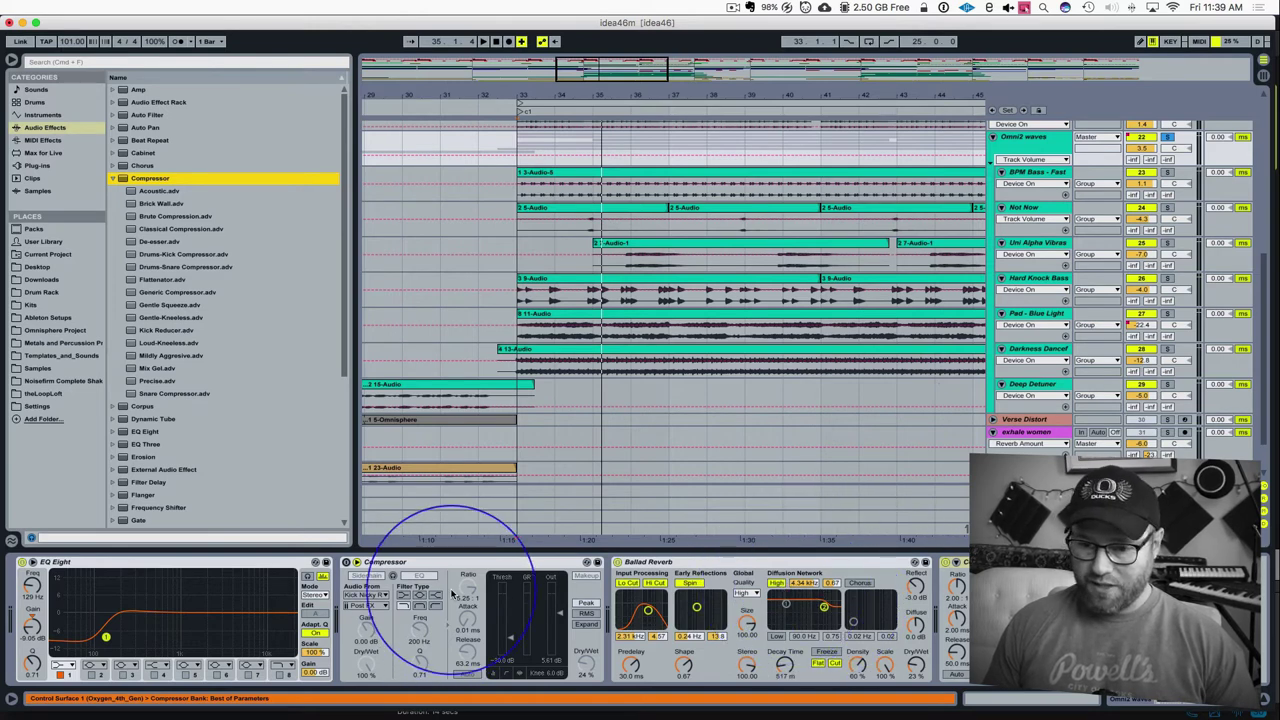
click(420, 562)
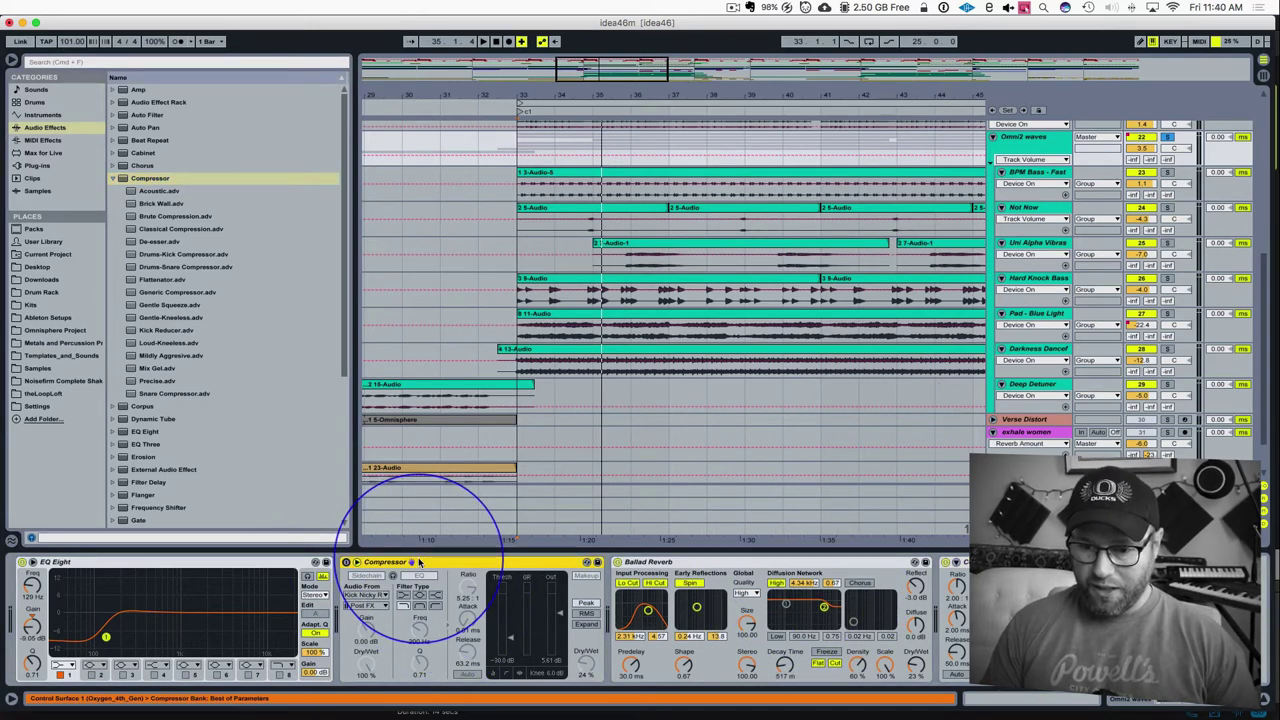
Try the Compressor after Ballad Reverb, undo to keep it before the reverb, and select Omni2 waves.
drag(420, 562, 646, 578)
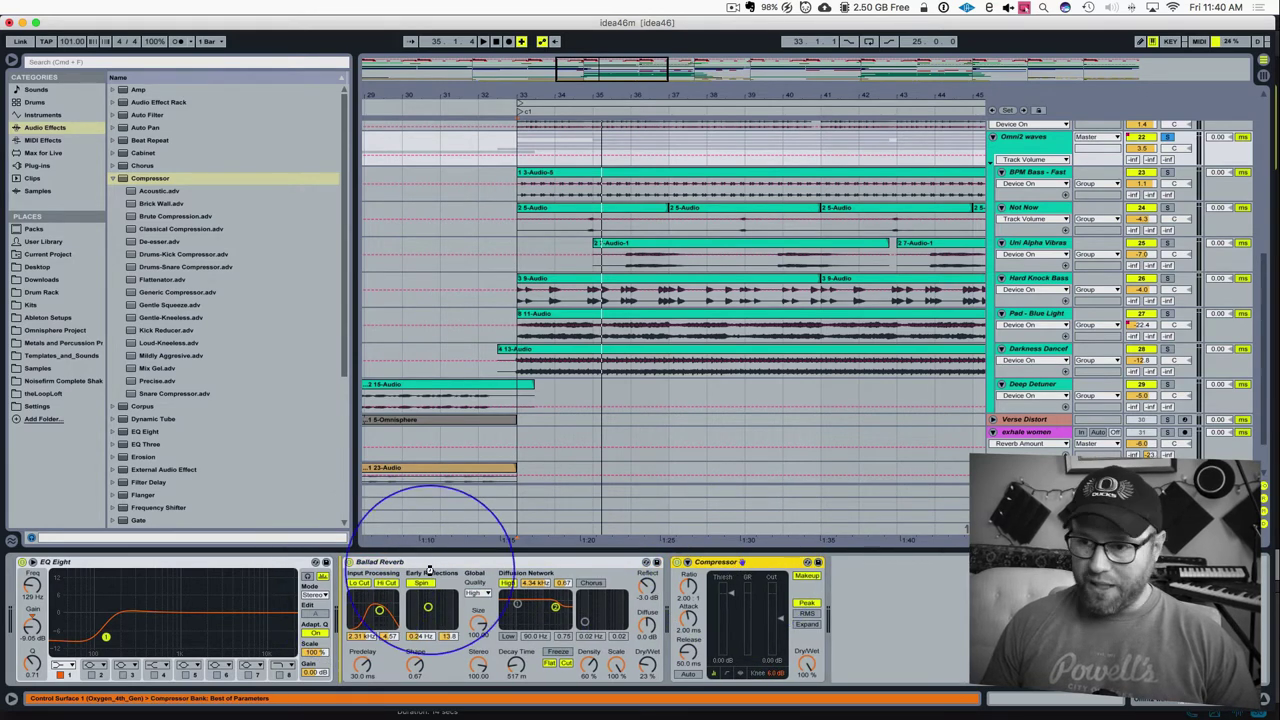
key(super+z)
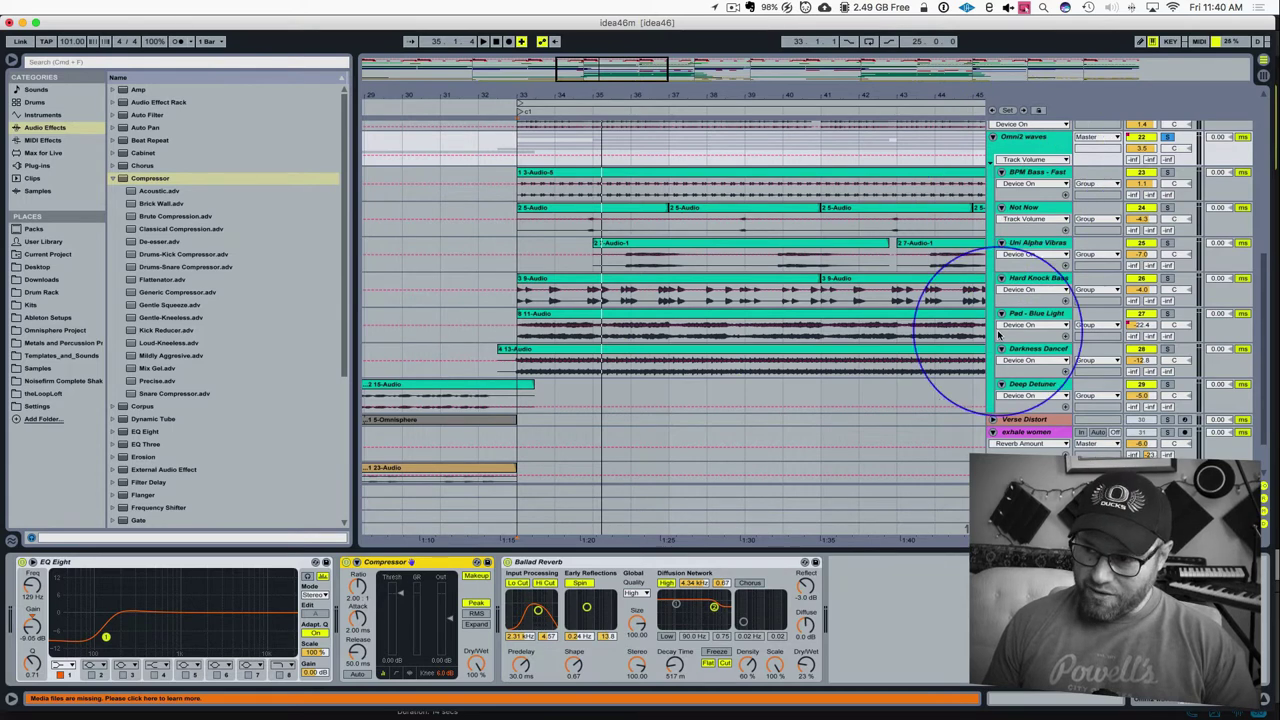
click(1050, 135)
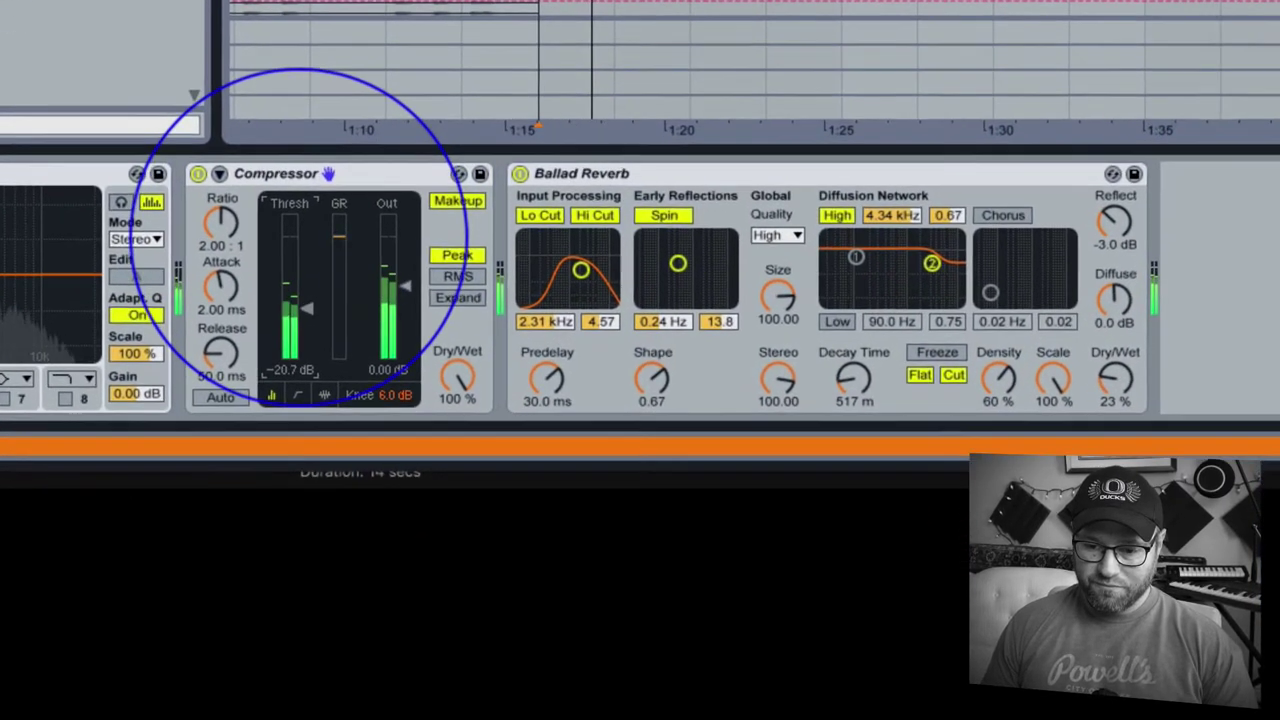
Dial in -21.3 dB threshold, 6.74:1 ratio, 92.1 ms release and 0.16 ms attack.
drag(315, 323, 315, 340)
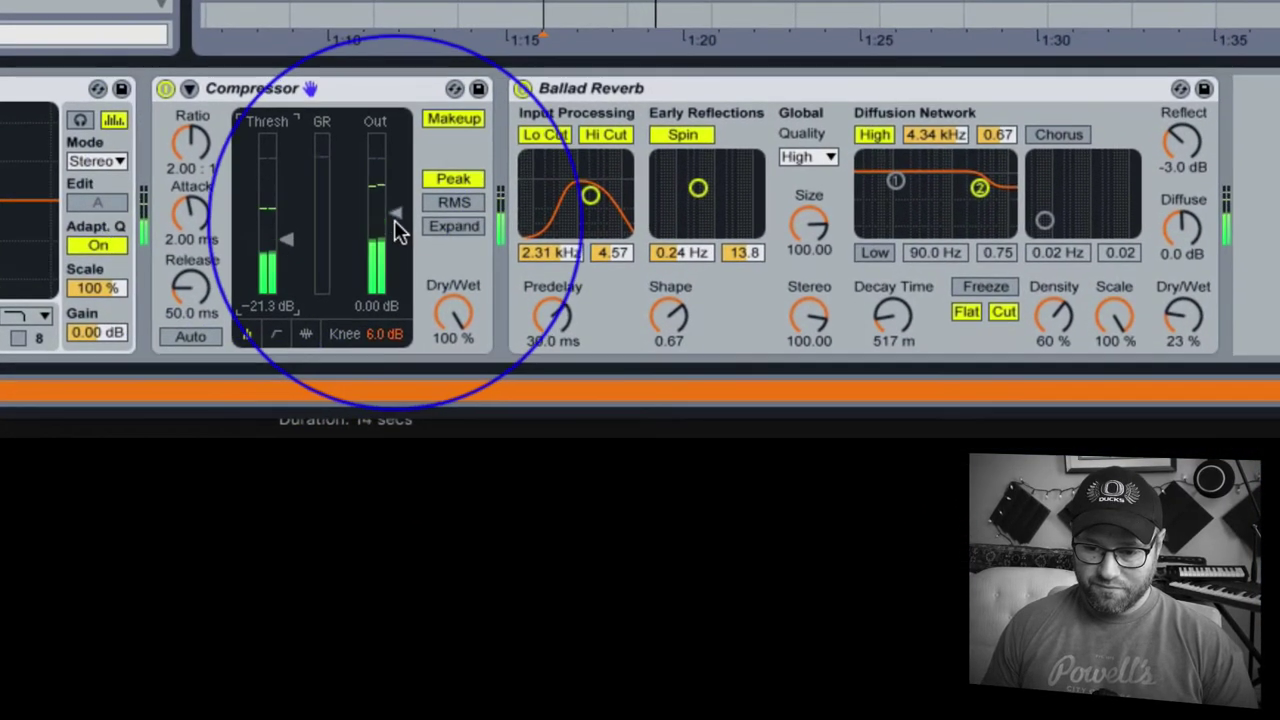
drag(192, 142, 192, 105)
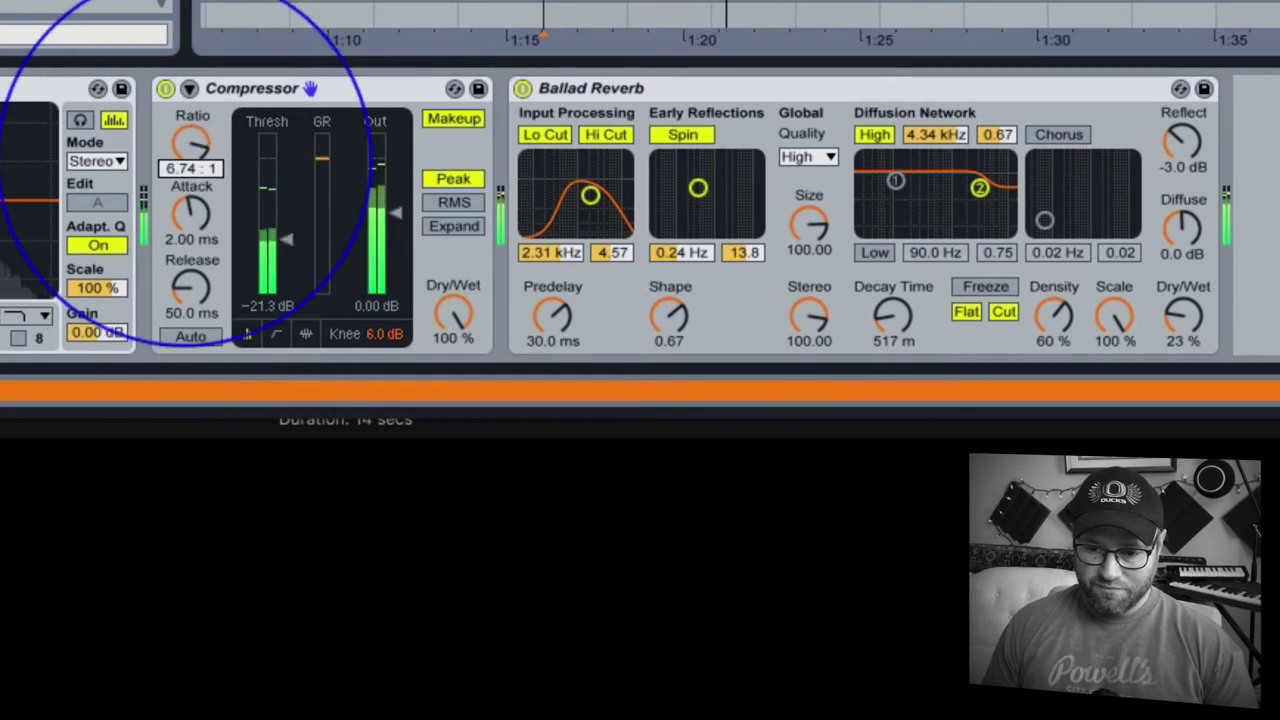
drag(204, 287, 201, 172)
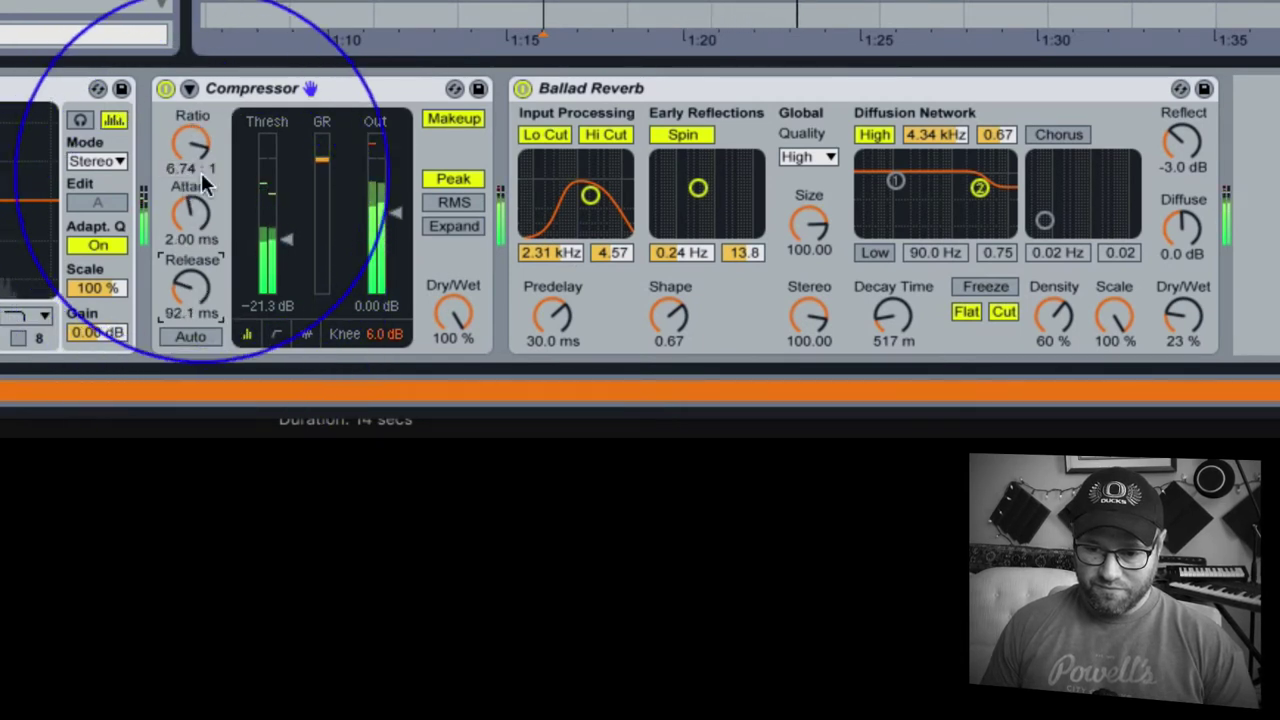
drag(180, 222, 180, 262)
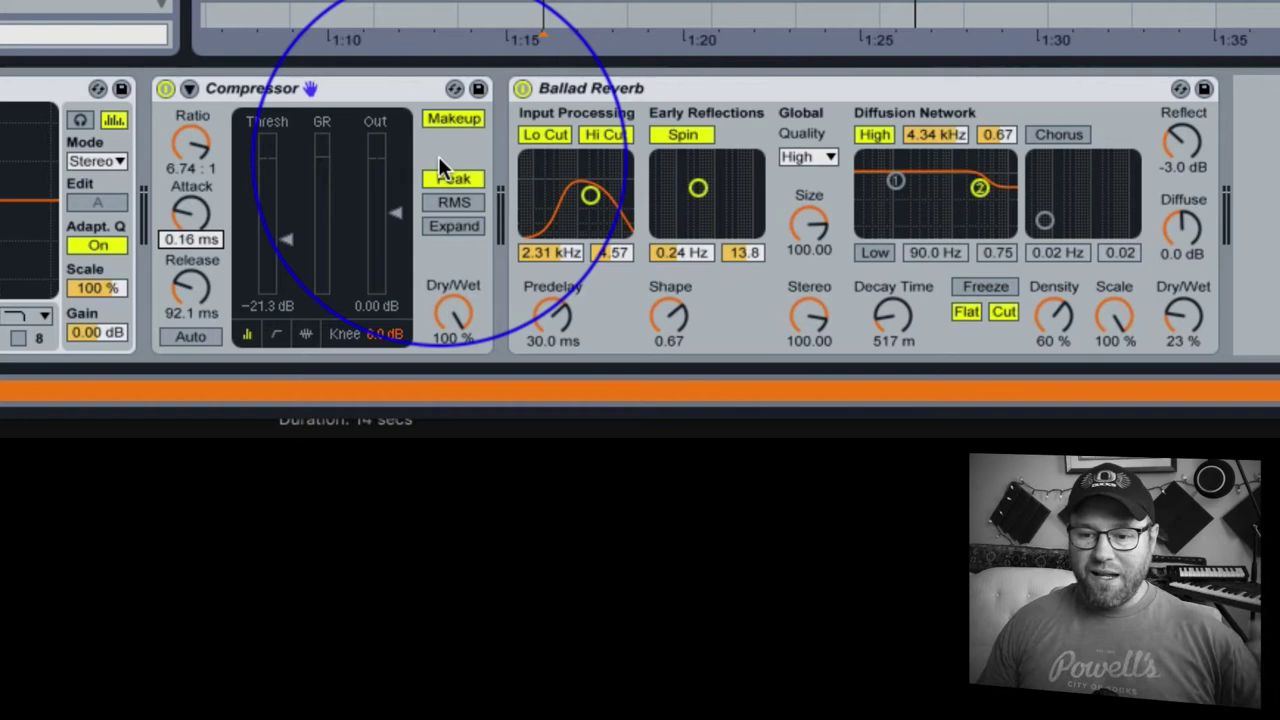
Enable the Compressor's sidechain and key it from the Kick Nicky Romero track post FX.
click(250, 96)
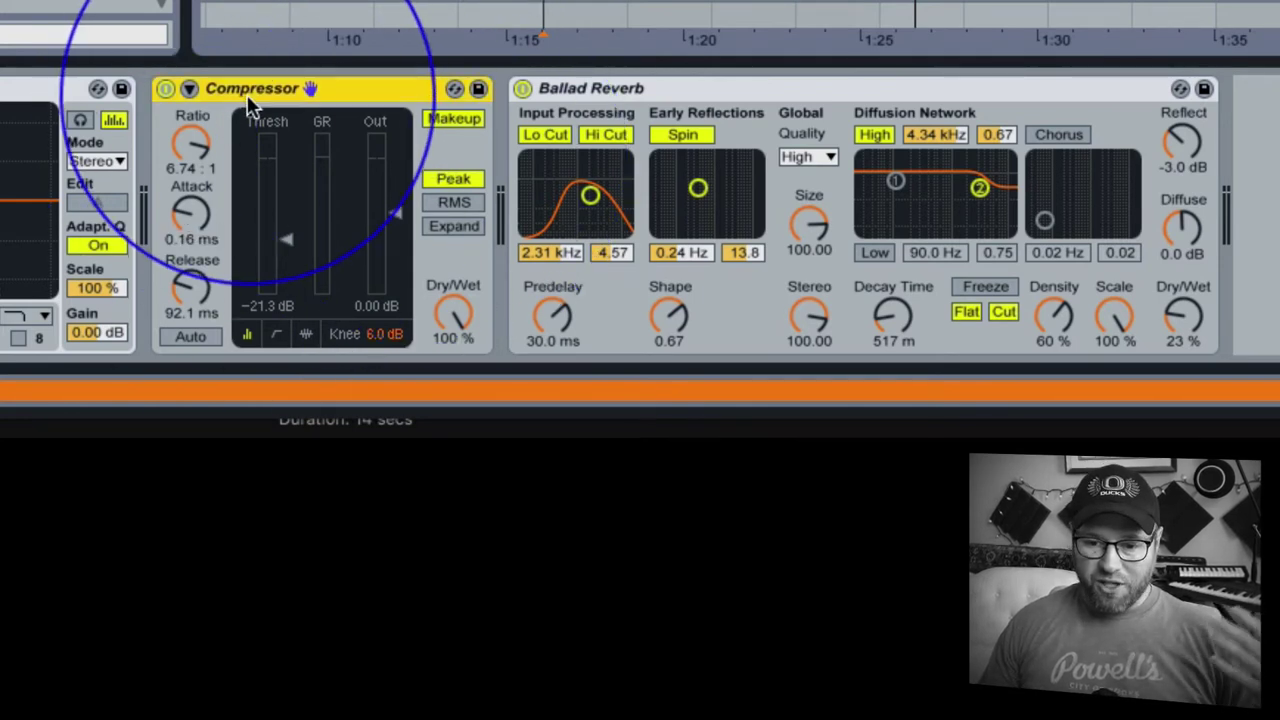
click(192, 89)
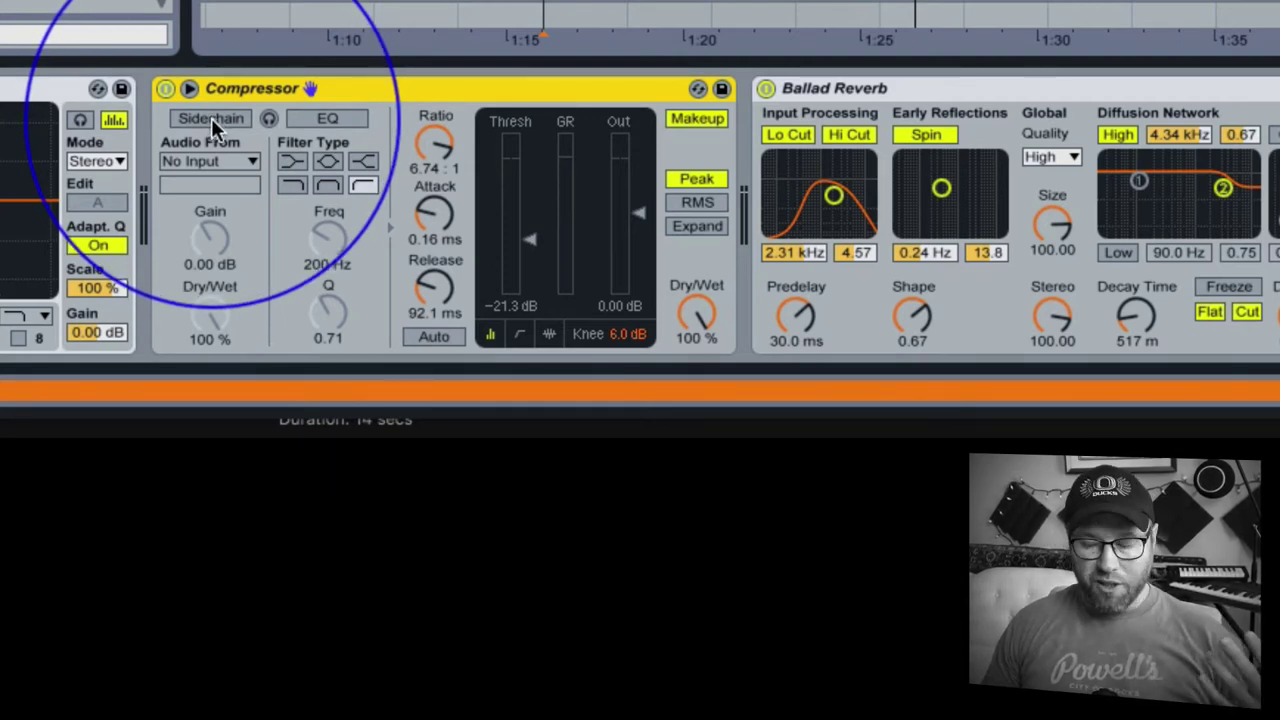
click(226, 121)
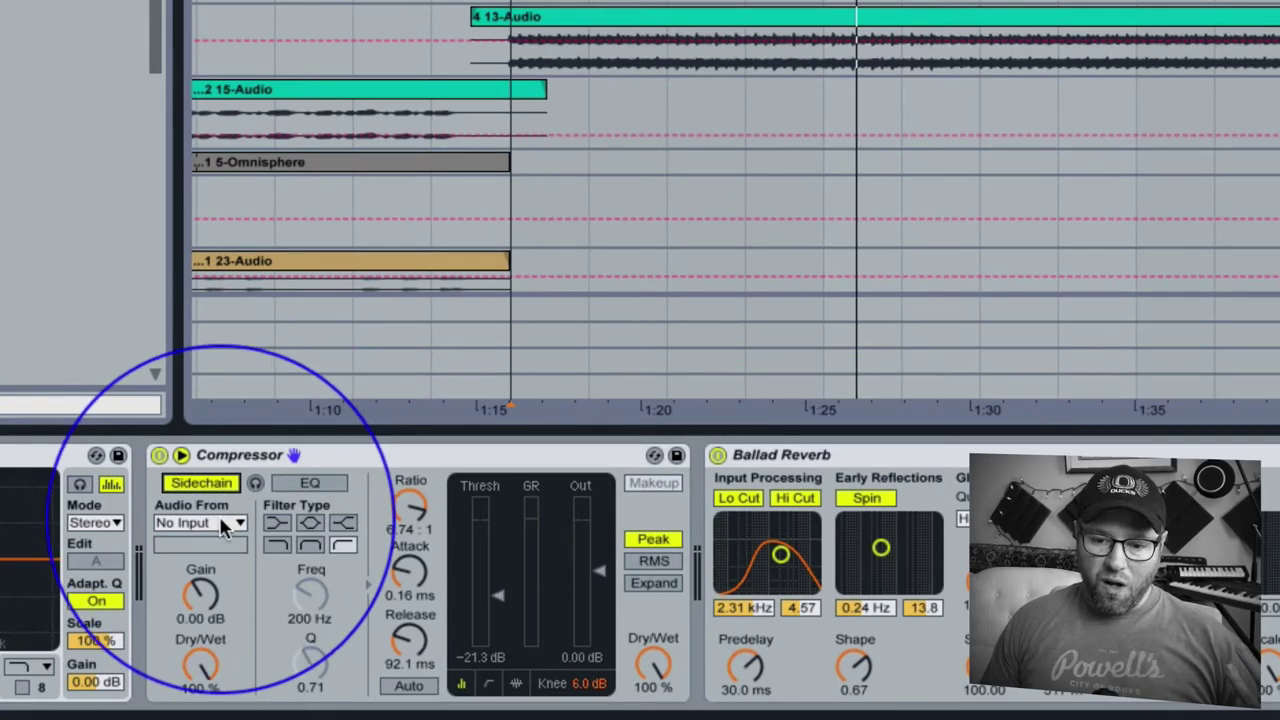
click(222, 523)
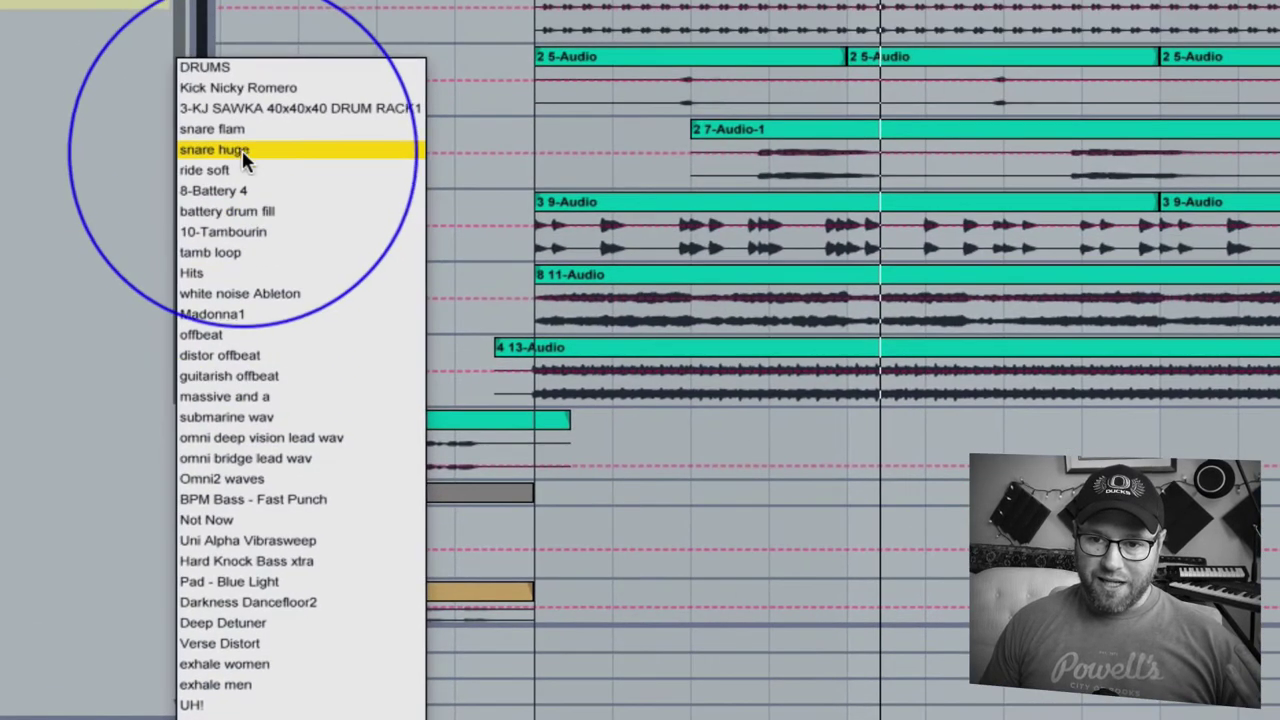
click(196, 88)
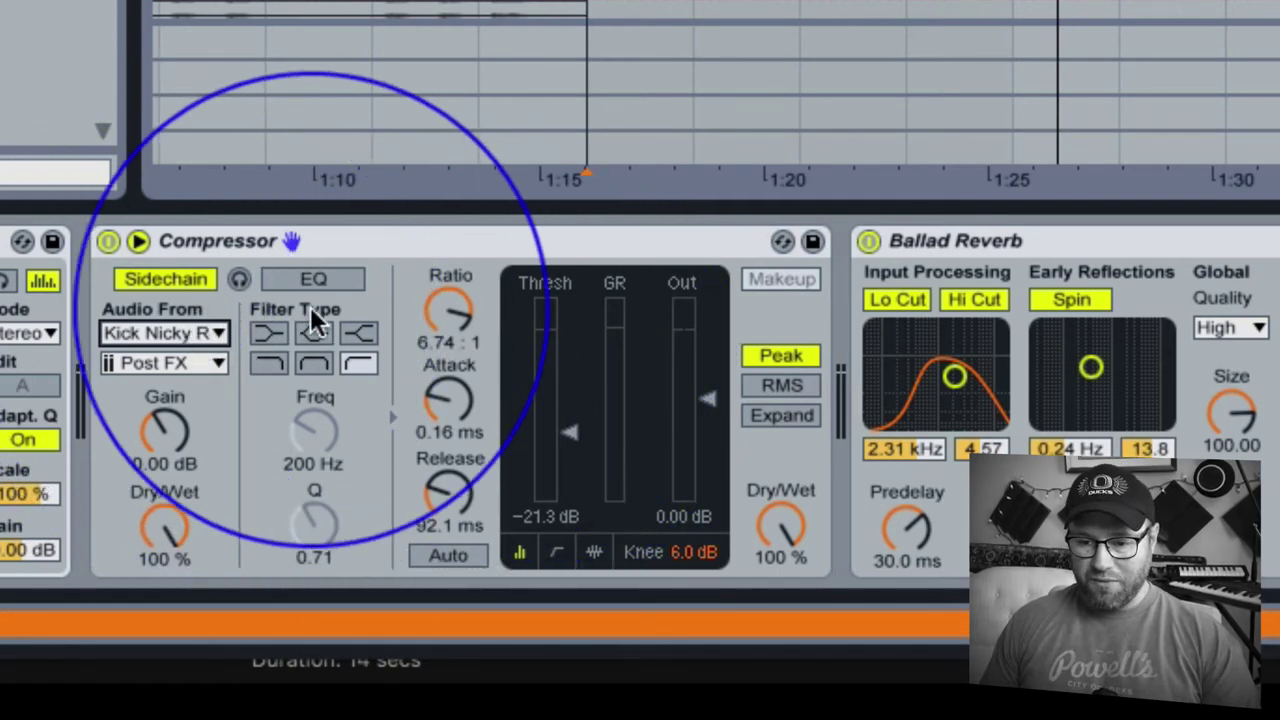
Audition the sidechain signal during playback and set the threshold at about -13.8 dB.
click(241, 280)
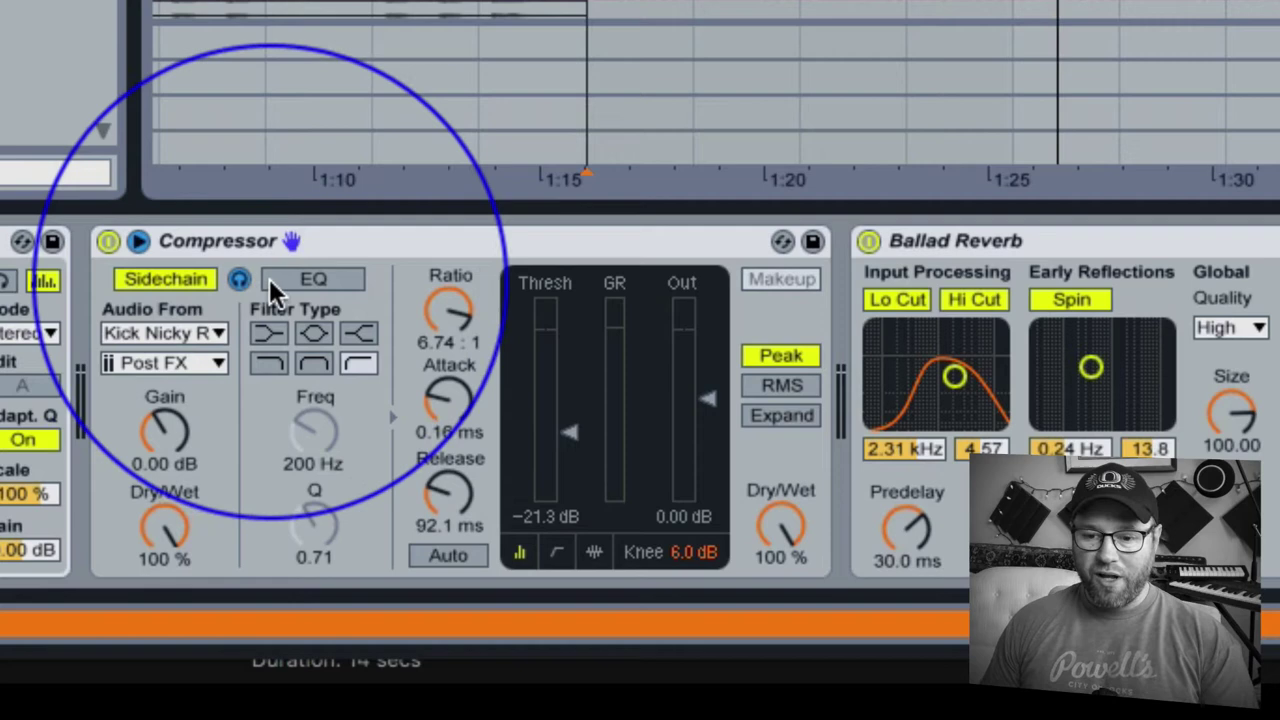
key(space)
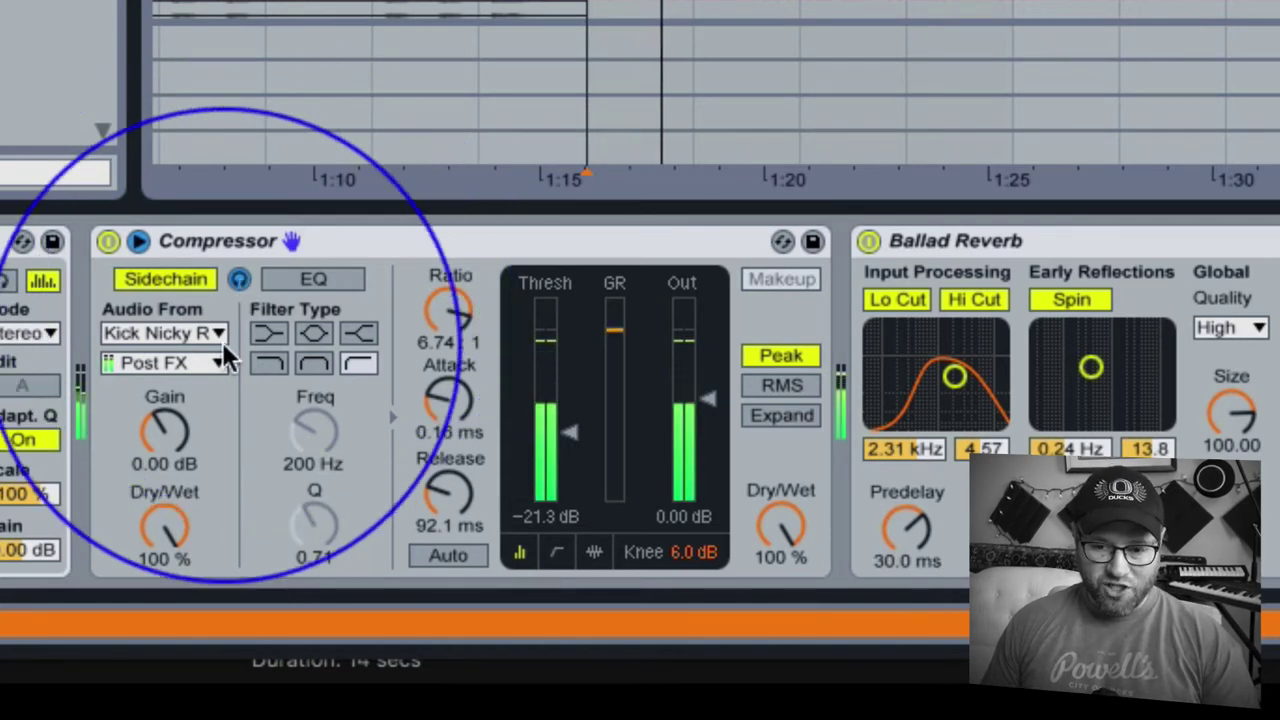
click(239, 281)
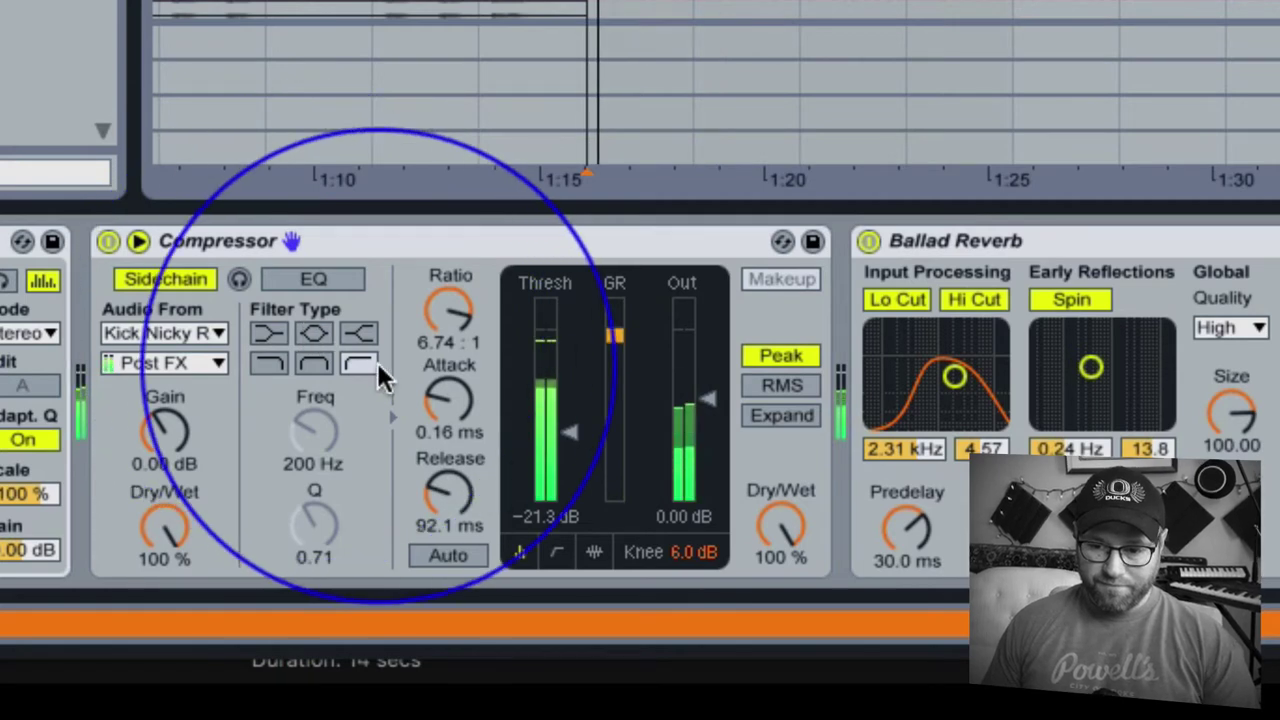
drag(568, 428, 594, 400)
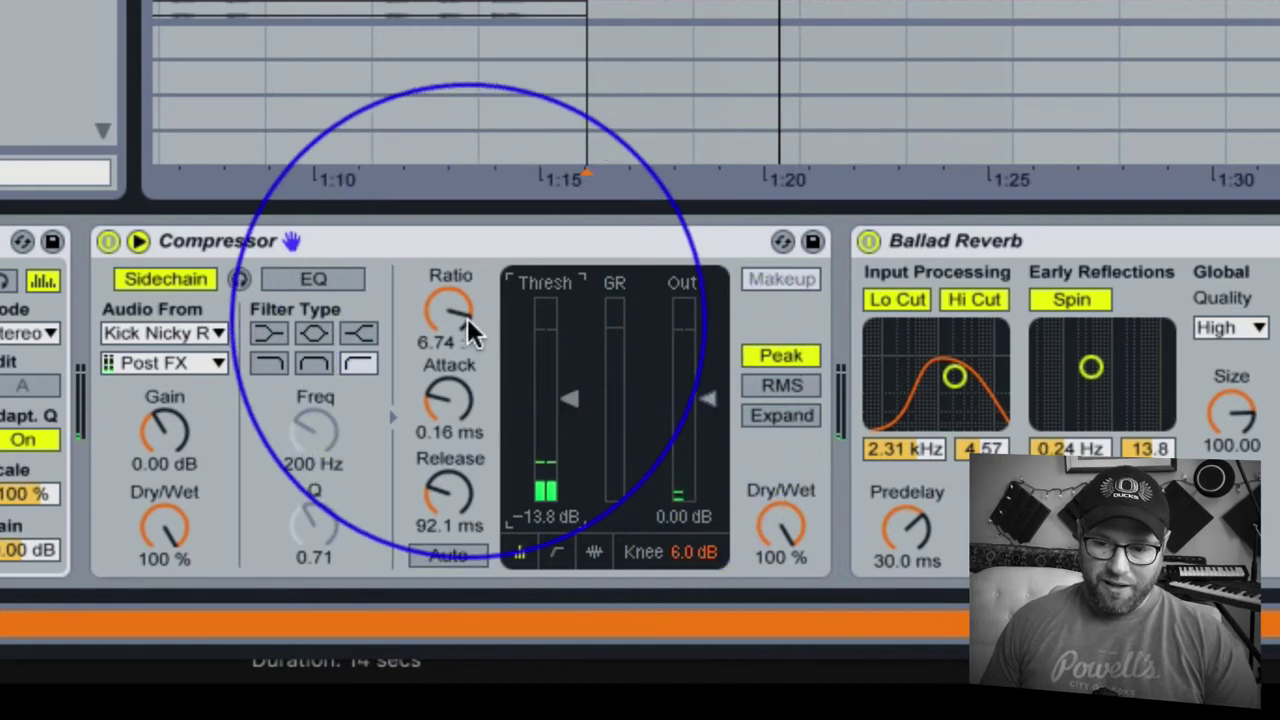
mouse_move(452, 316)
mouse_down()
mouse_move(452, 304)
mouse_move(452, 330)
mouse_move(452, 300)
mouse_move(452, 330)
mouse_move(452, 315)
mouse_up()
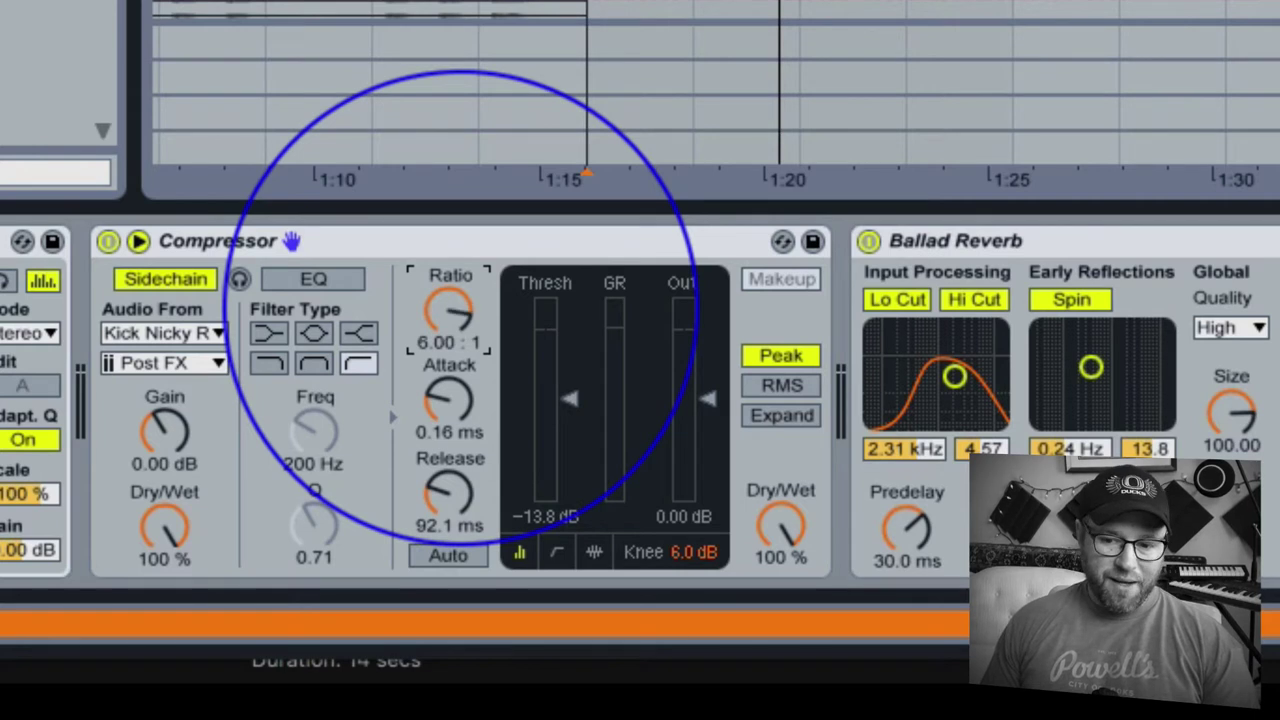
click(570, 402)
key(space)
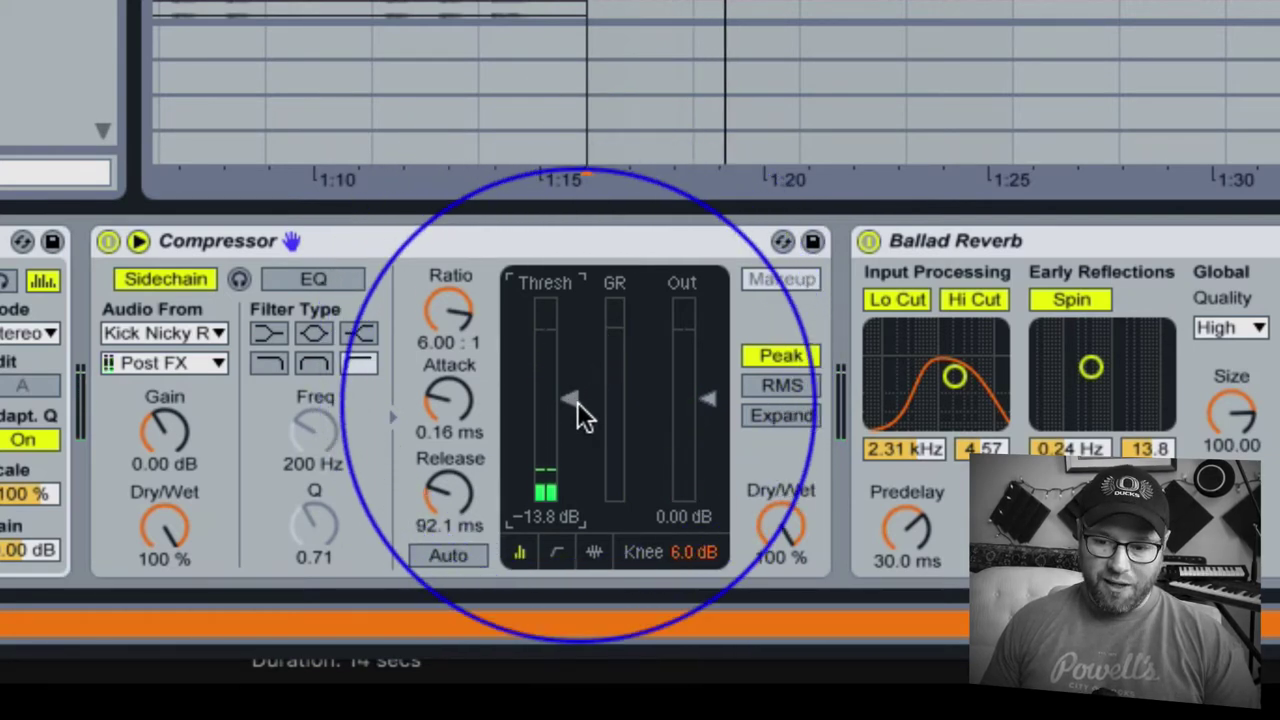
drag(570, 398, 566, 425)
key(ctrl+z)
Set 0.01 ms attack, 217 ms release, 8.40:1 ratio, -27.2 dB threshold and 11.6 dB output.
drag(448, 402, 448, 440)
drag(443, 486, 448, 535)
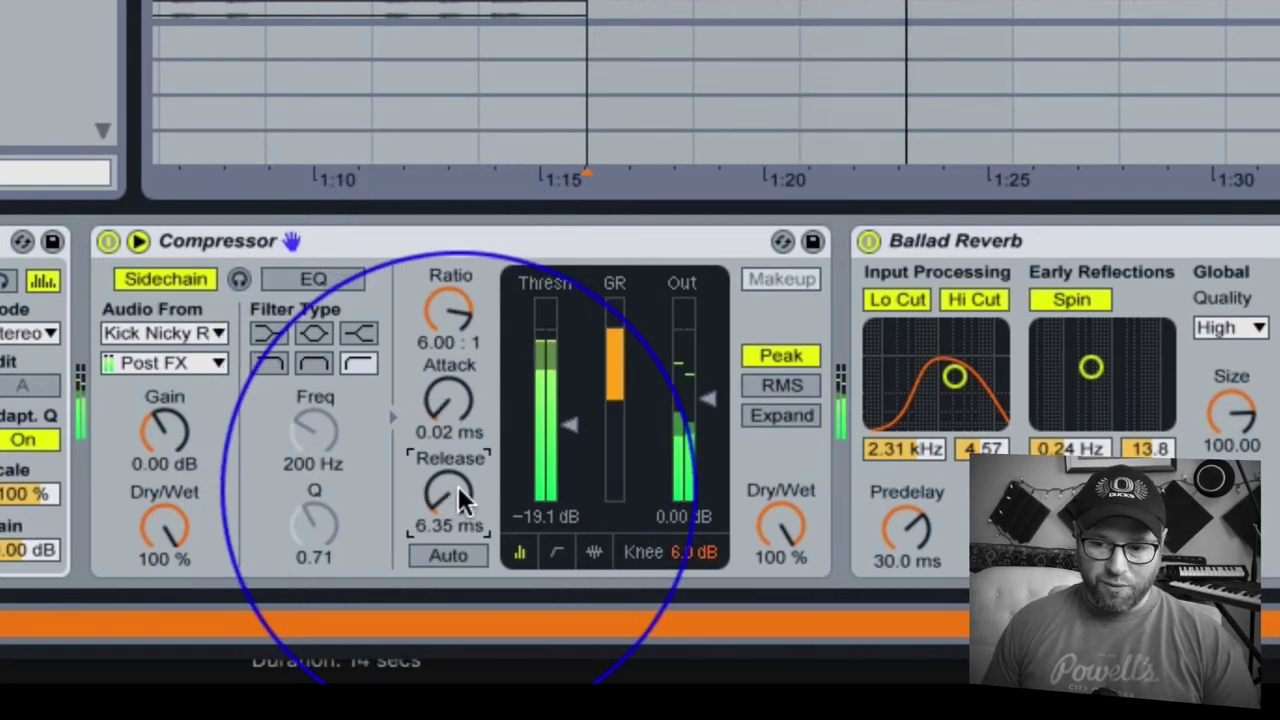
drag(710, 390, 708, 390)
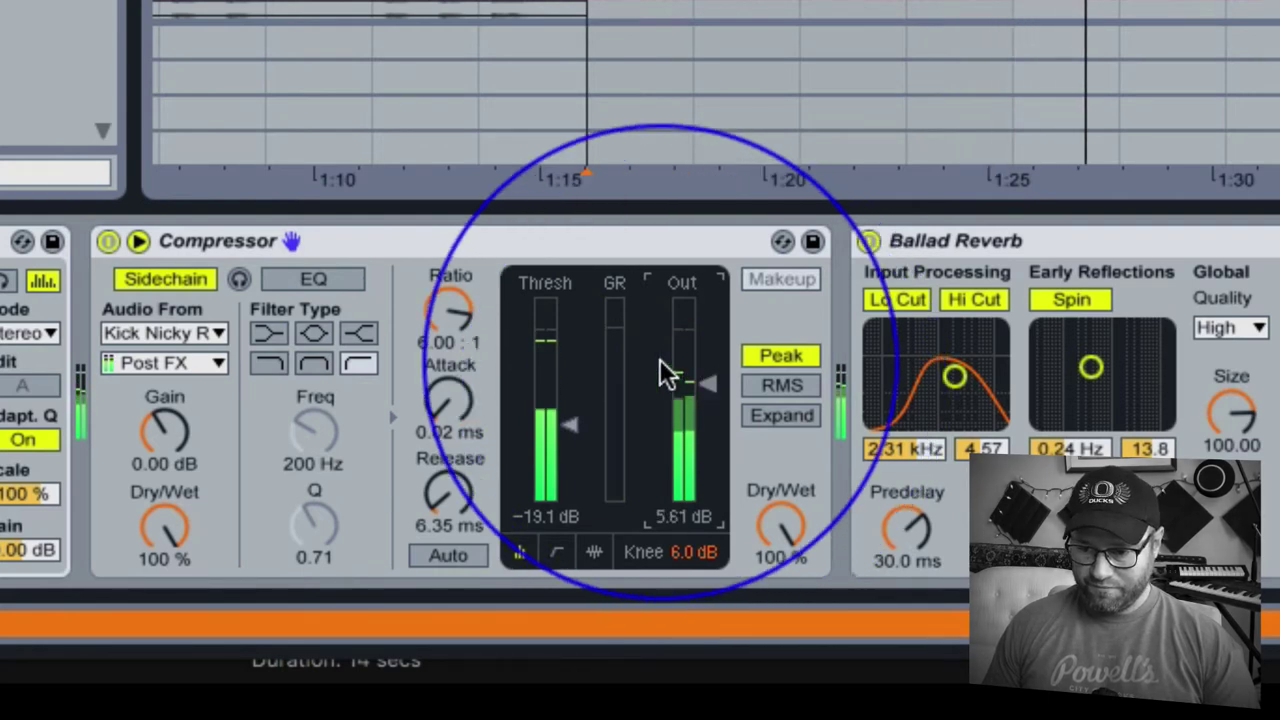
drag(478, 490, 478, 440)
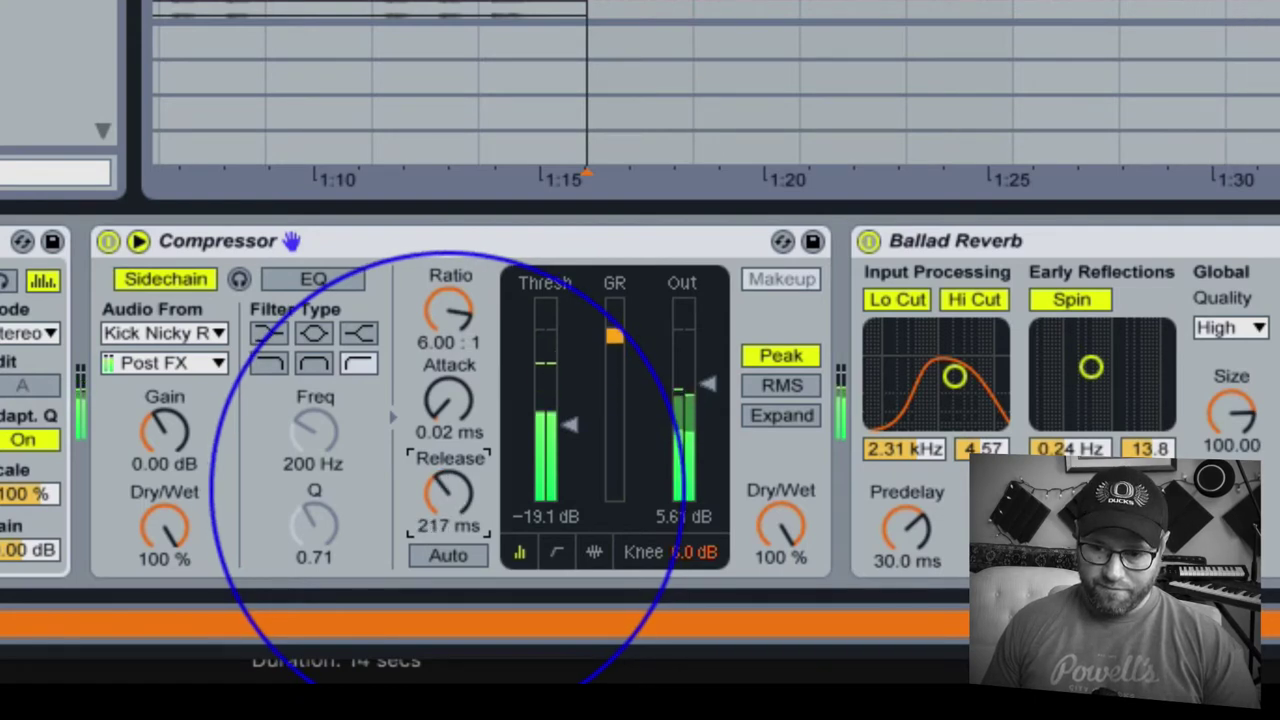
drag(456, 387, 456, 395)
drag(443, 313, 443, 300)
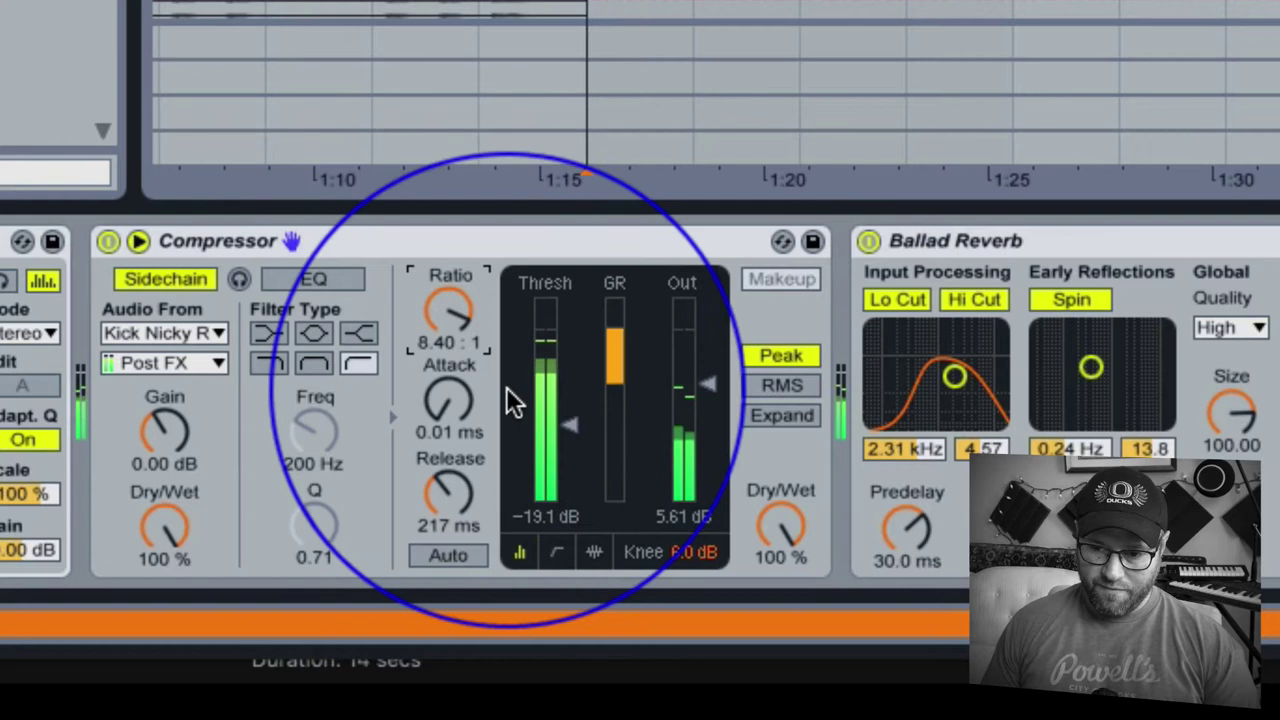
drag(576, 428, 572, 465)
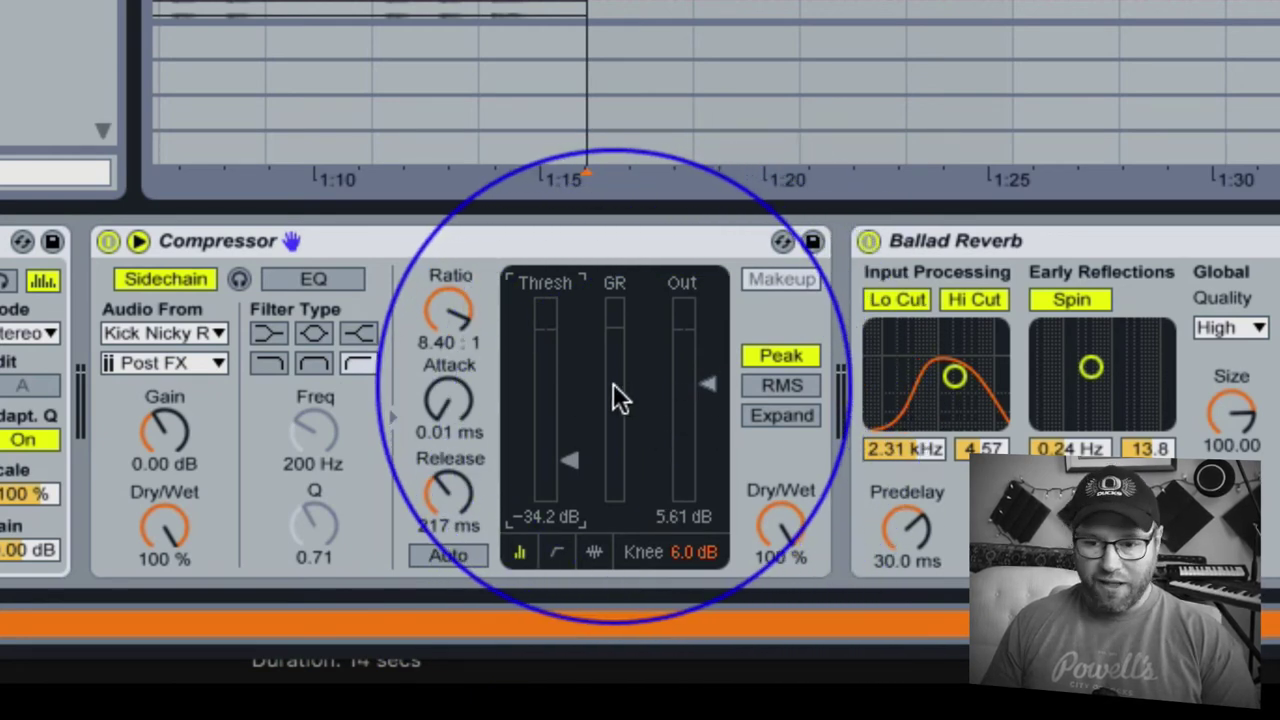
key(space)
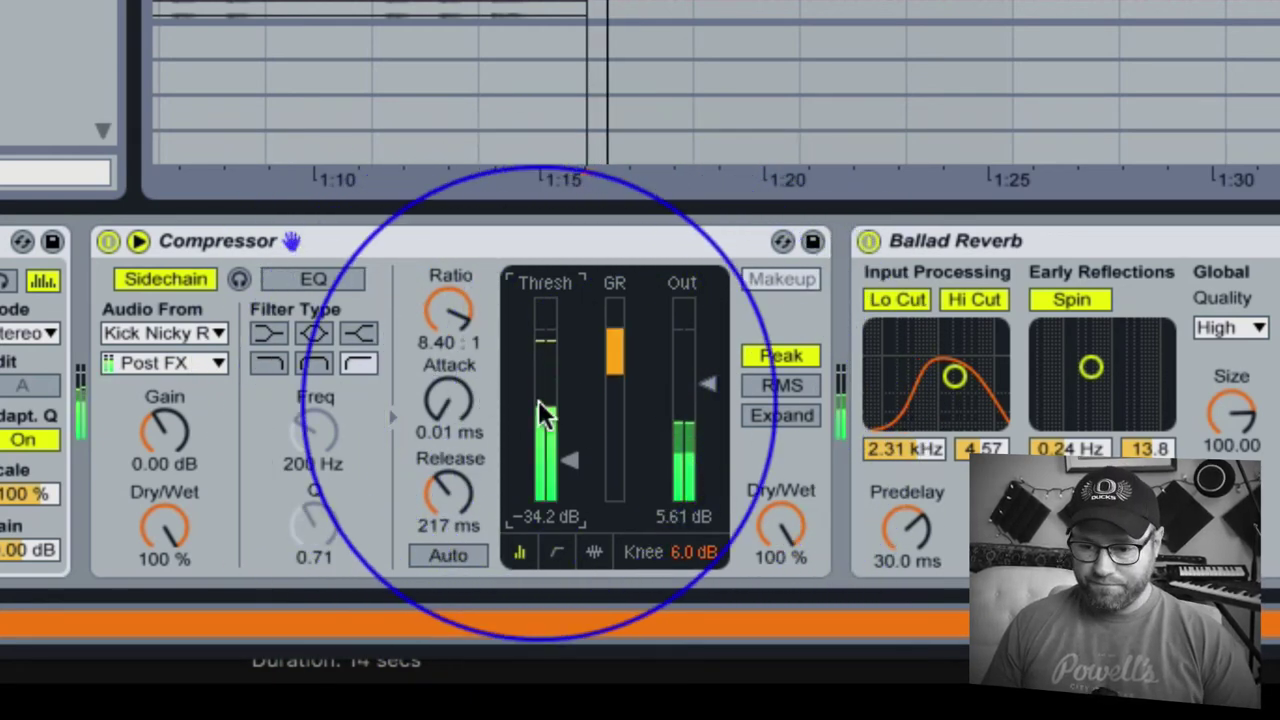
drag(571, 463, 576, 447)
drag(707, 383, 706, 366)
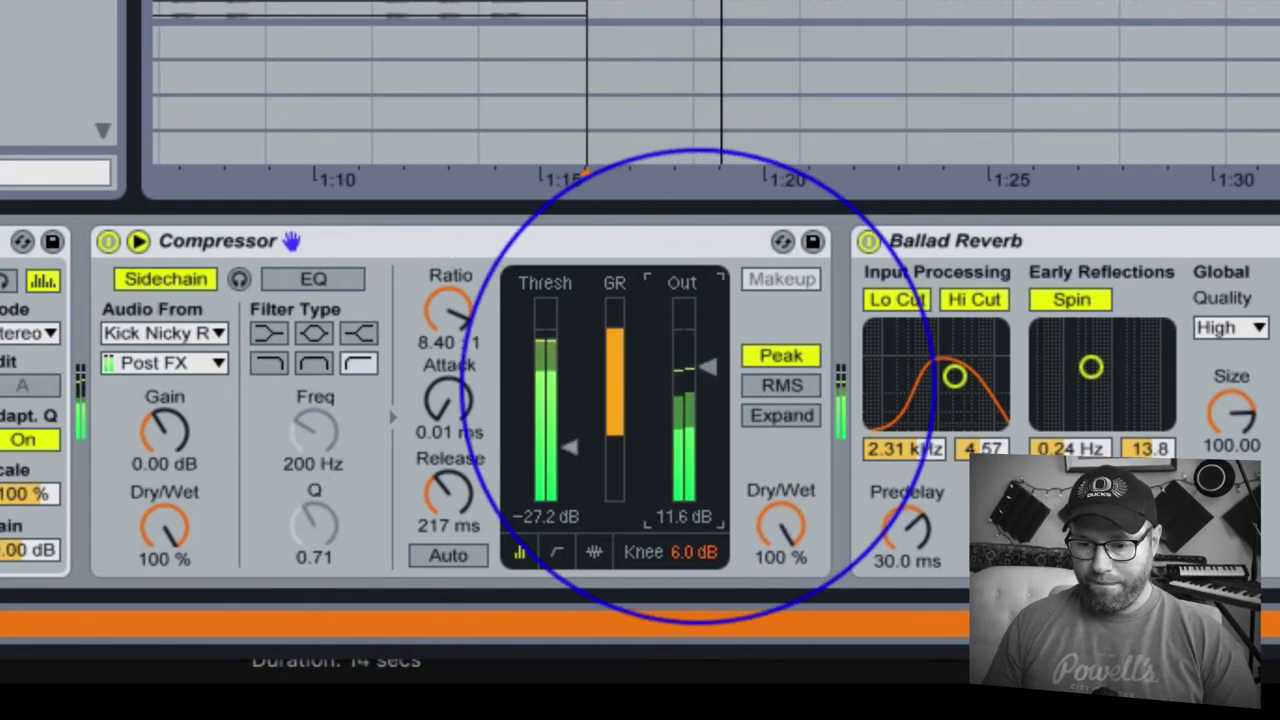
Compare the Compressor bypassed and active, settle output gain at 8.92 dB, and leave it enabled.
click(108, 242)
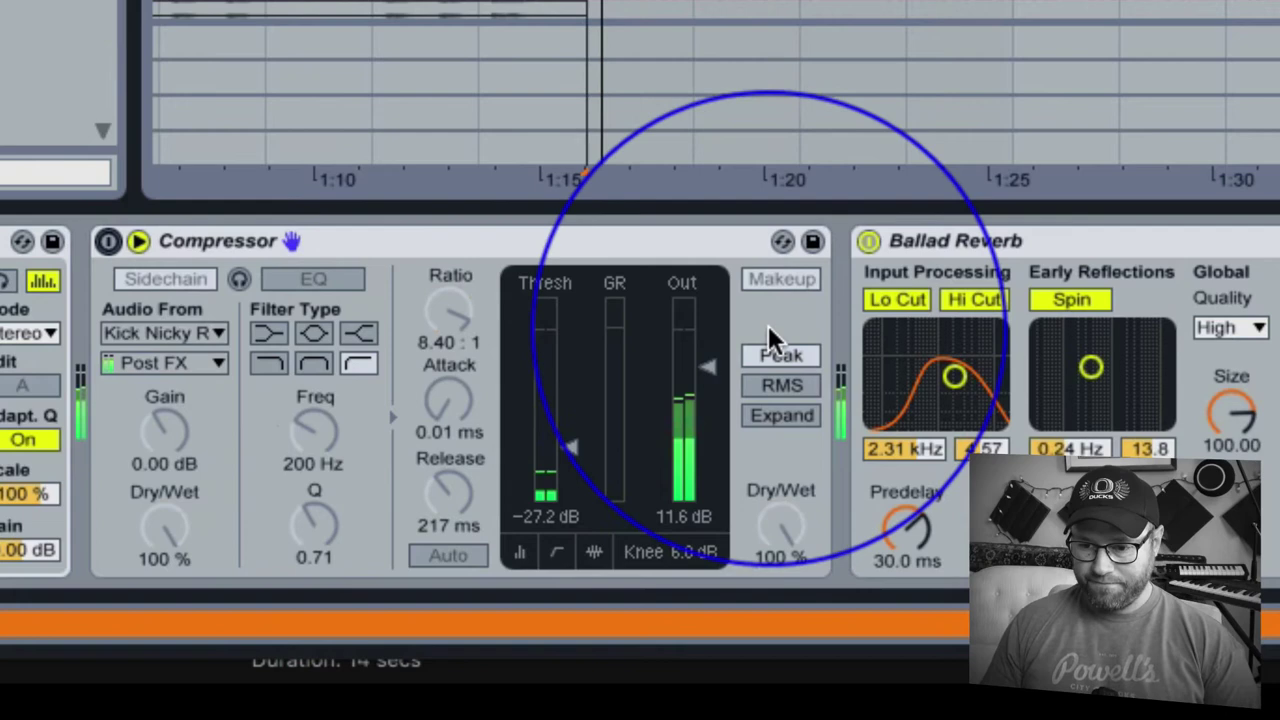
drag(707, 367, 707, 358)
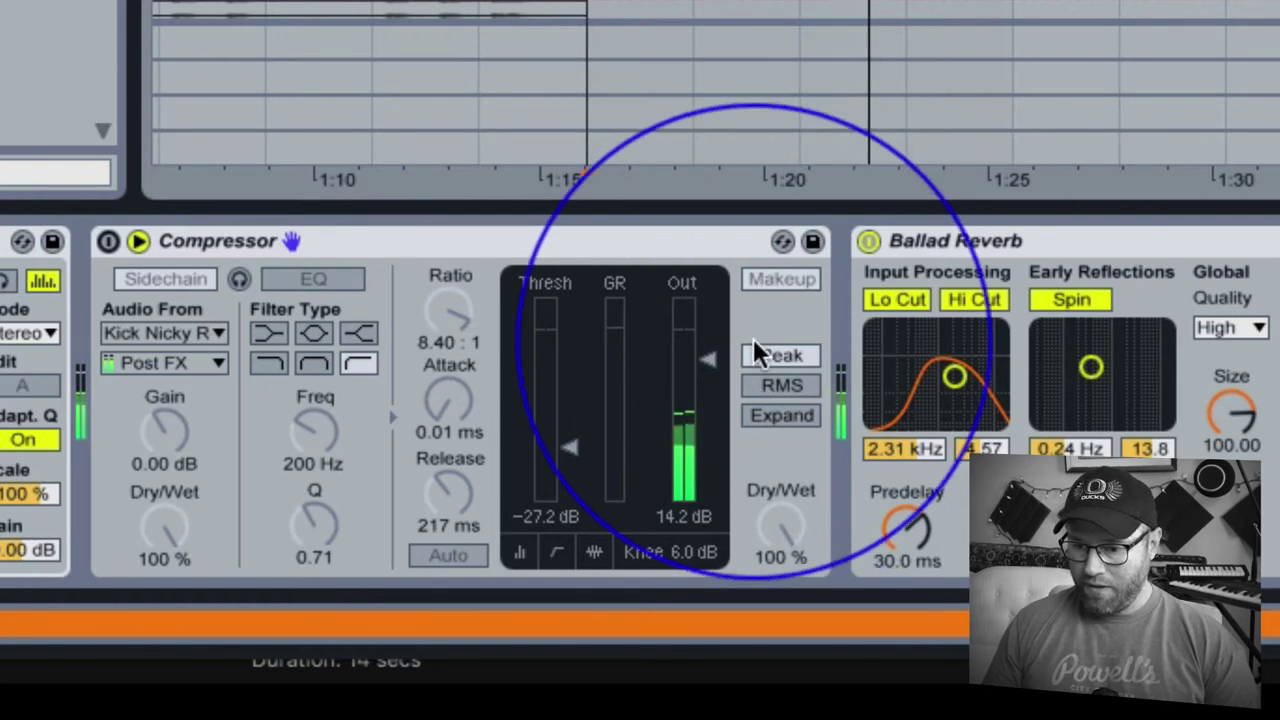
drag(707, 358, 707, 368)
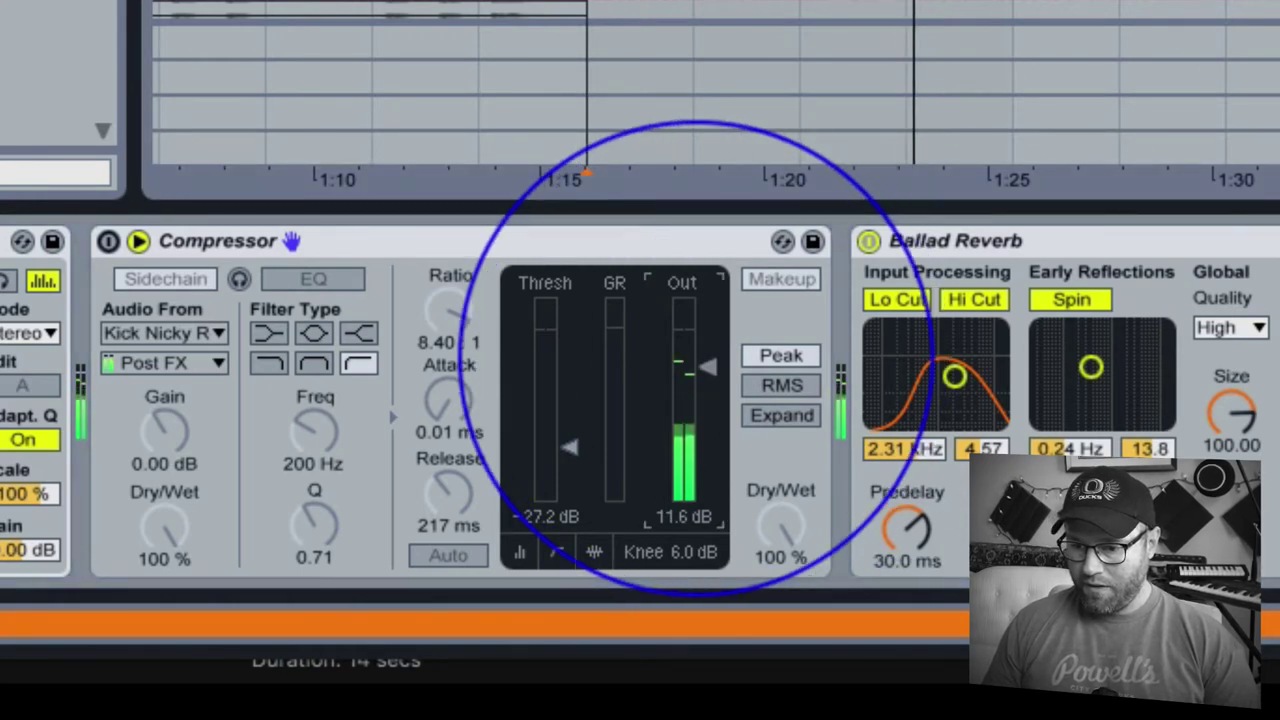
click(108, 242)
mouse_move(707, 368)
mouse_down()
mouse_move(707, 386)
mouse_move(707, 374)
mouse_up()
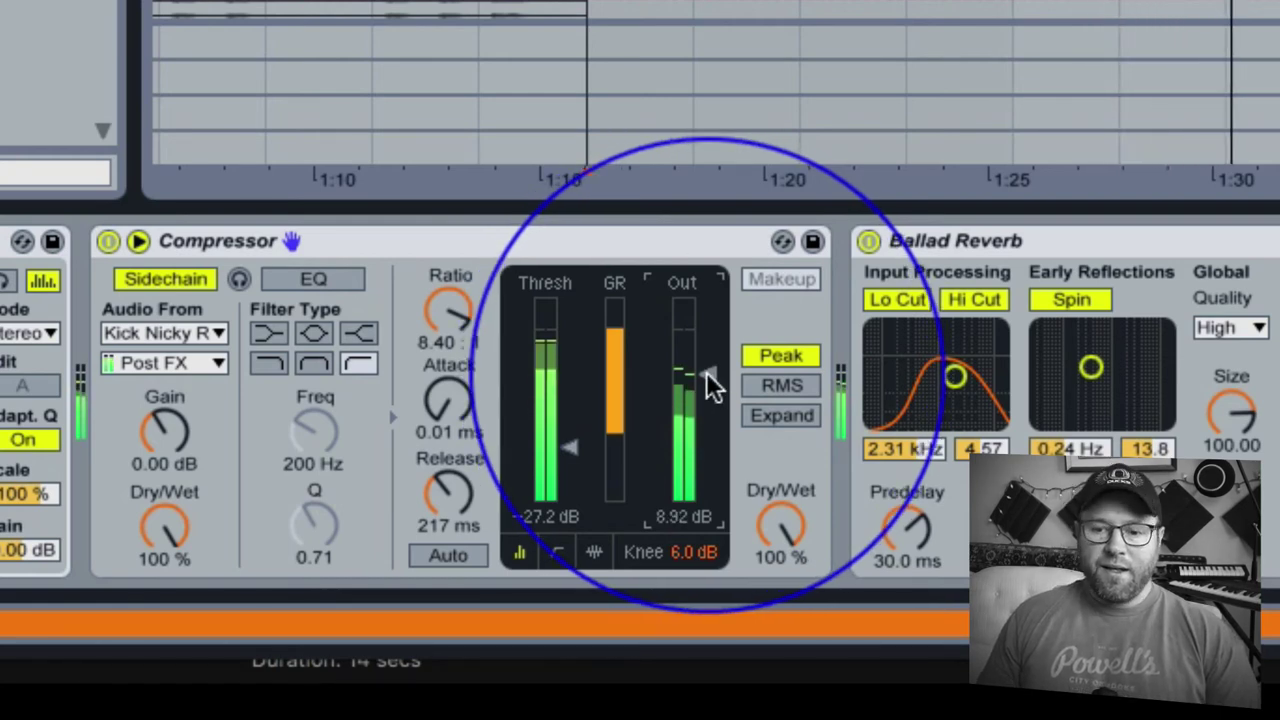
click(105, 241)
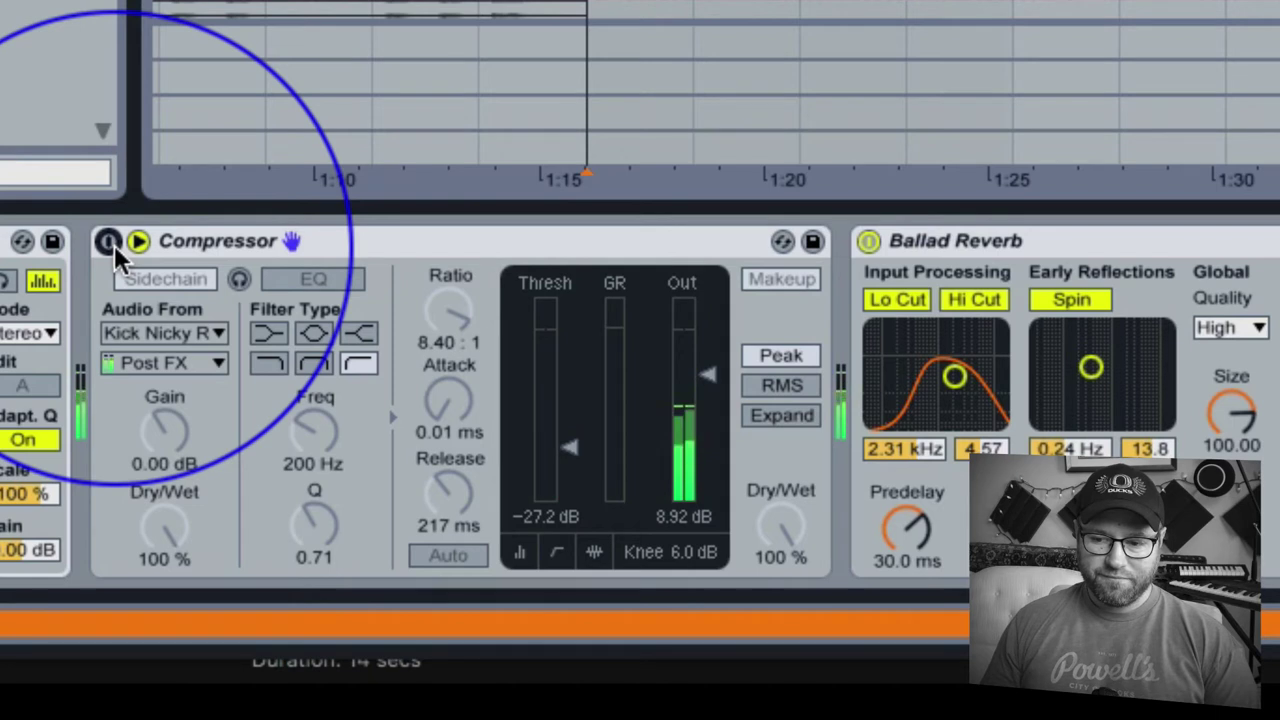
click(108, 242)
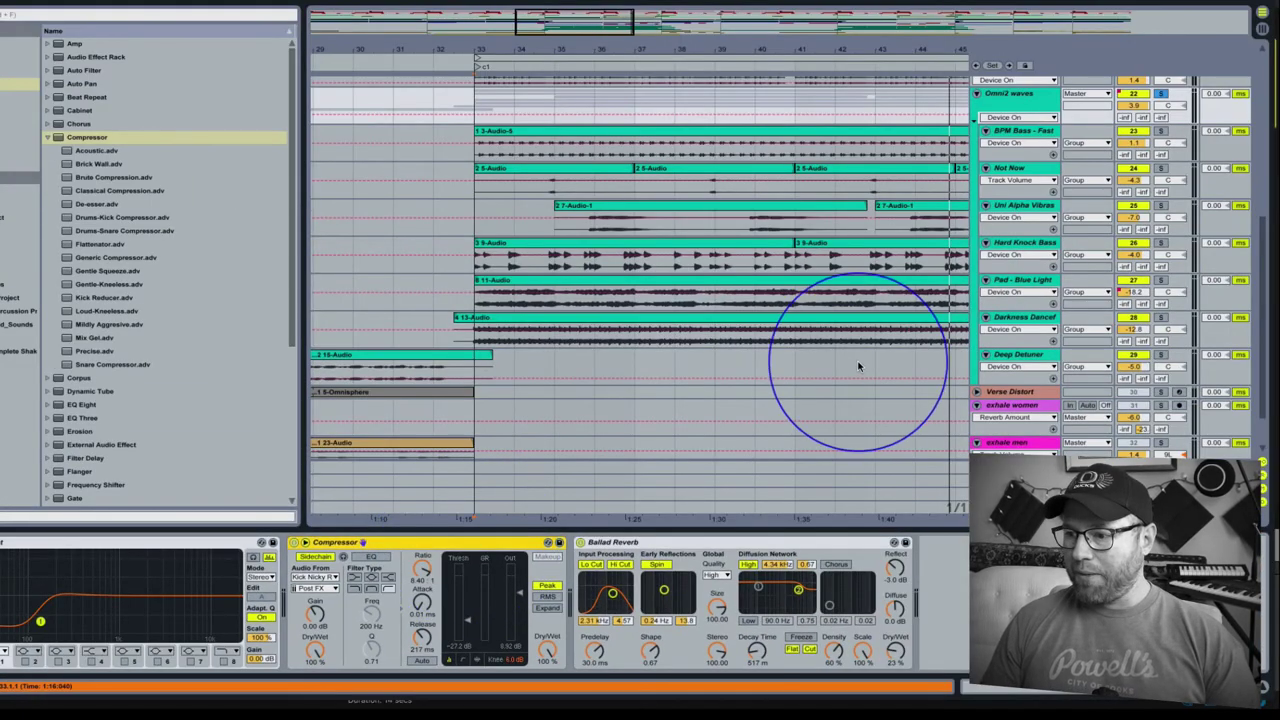
Start playback and show volume automation for the Omni2 waves track.
scroll(857, 366, down, 2)
scroll(957, 257, up, 5)
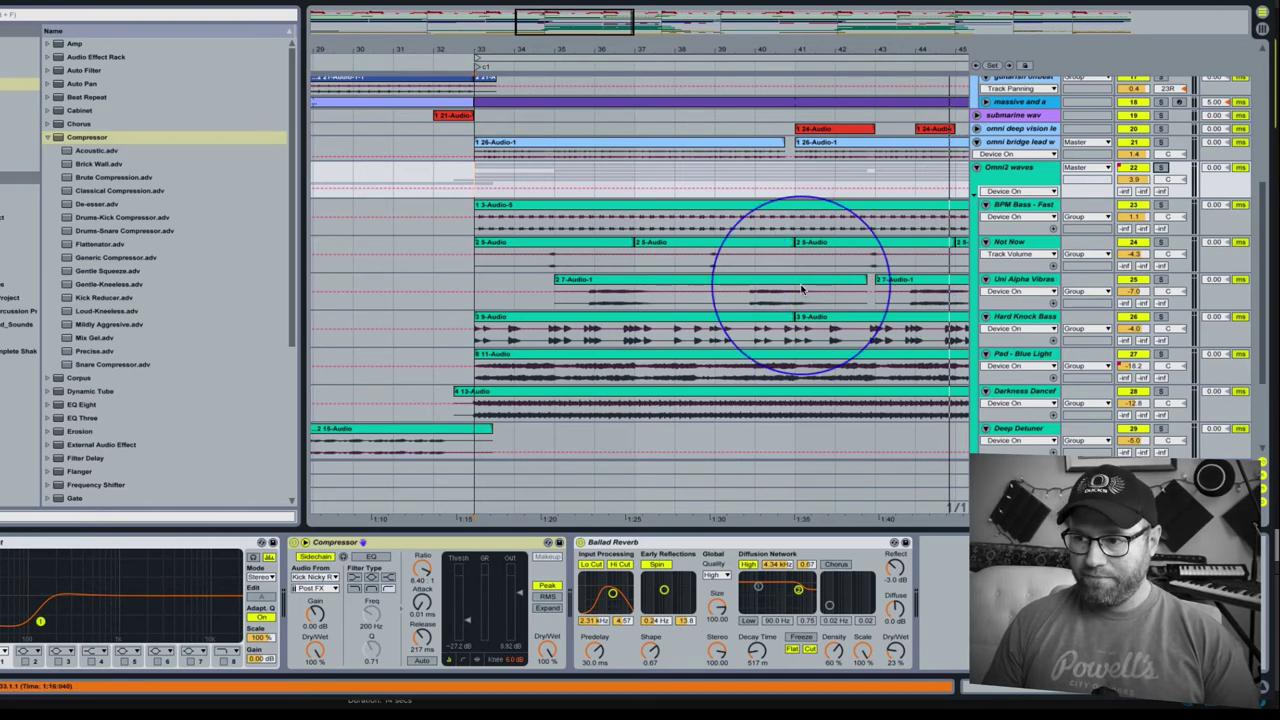
key(space)
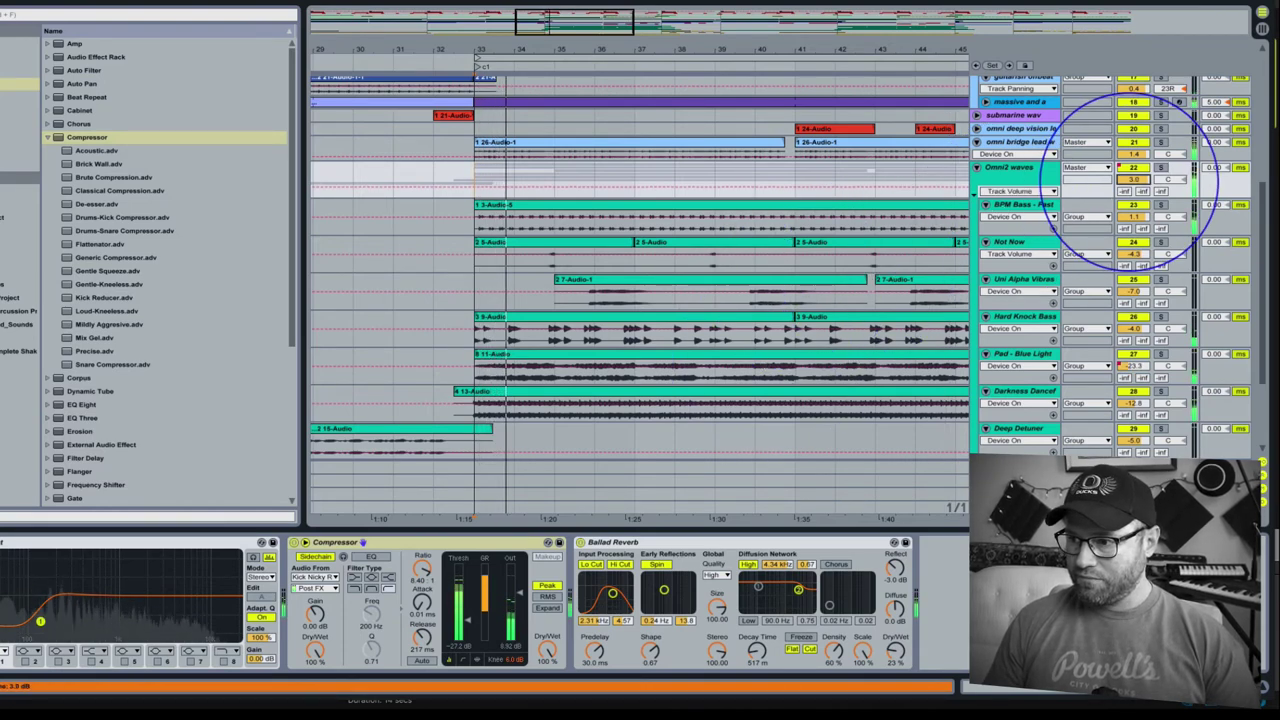
click(1130, 180)
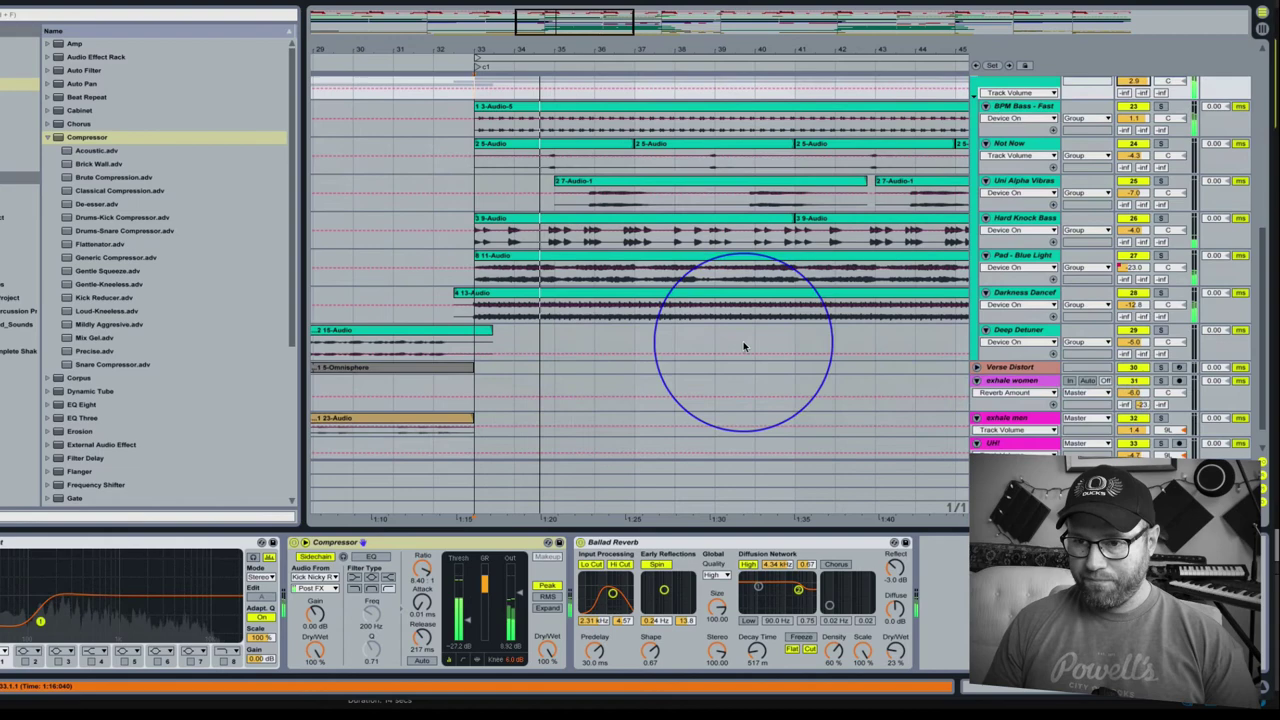
Select the offbeat group track and solo it to hear it alone.
scroll(720, 320, up, 5)
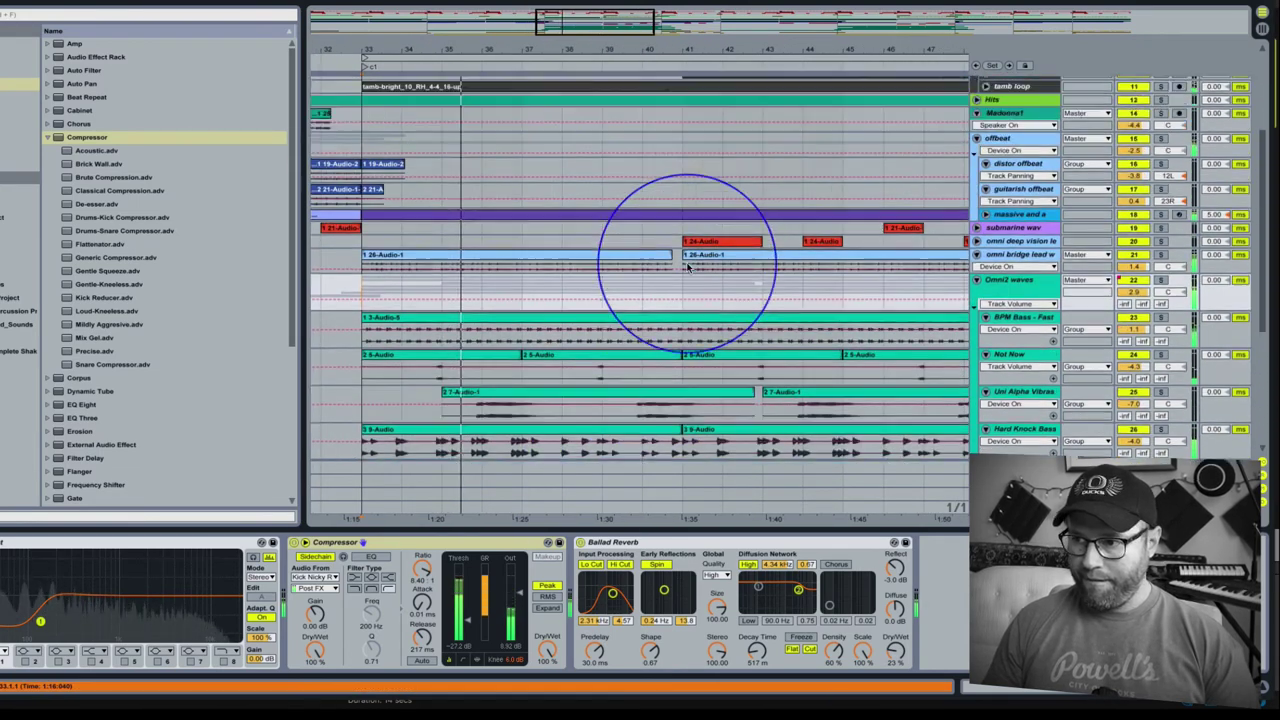
scroll(688, 265, up, 2)
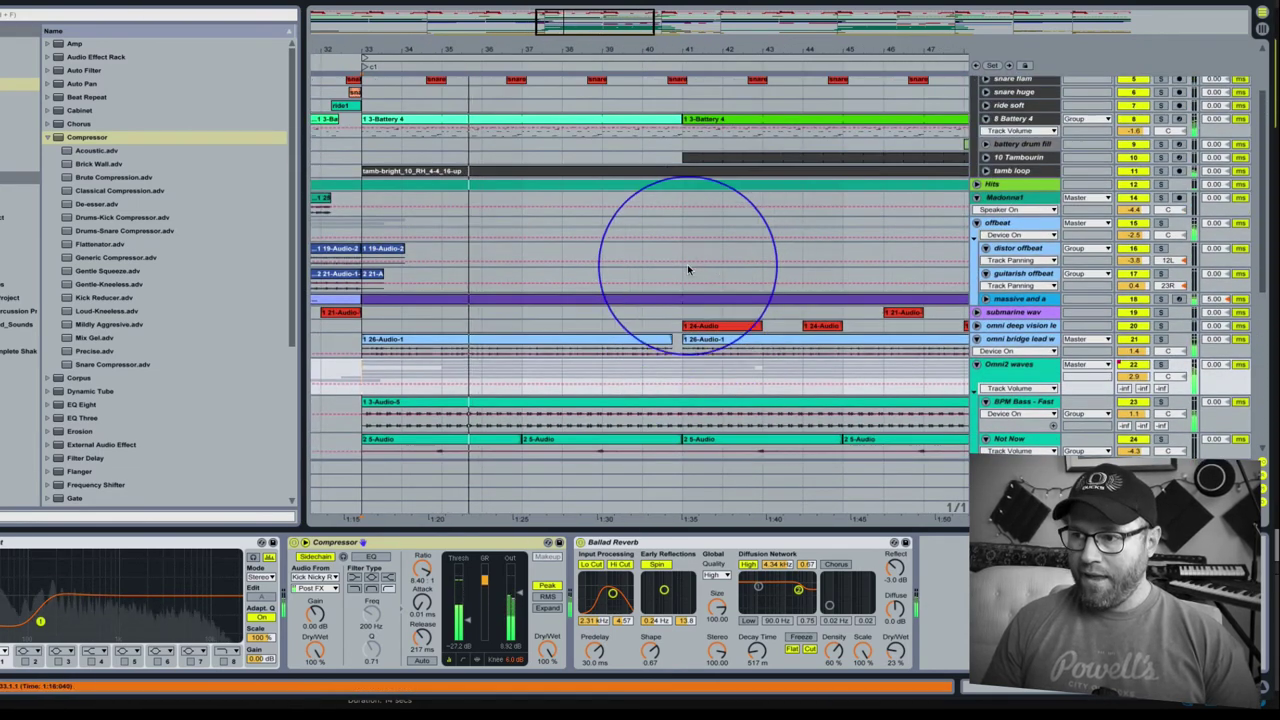
click(1020, 220)
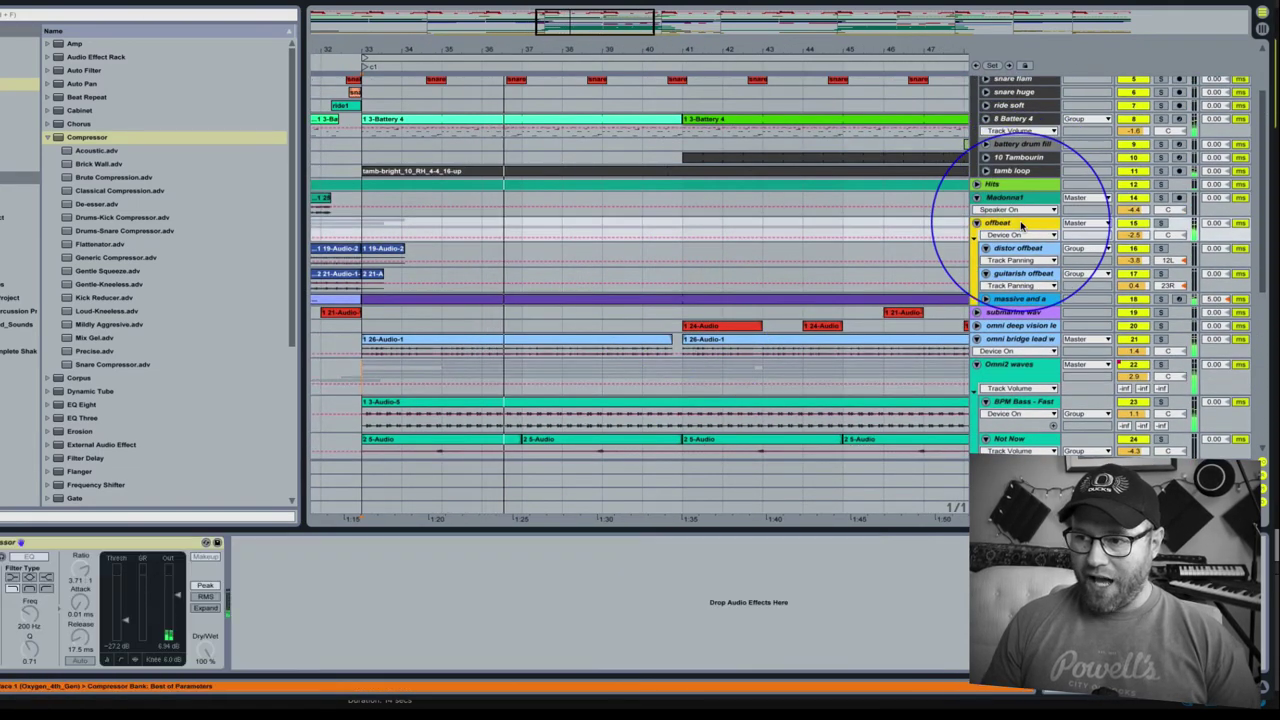
click(1161, 223)
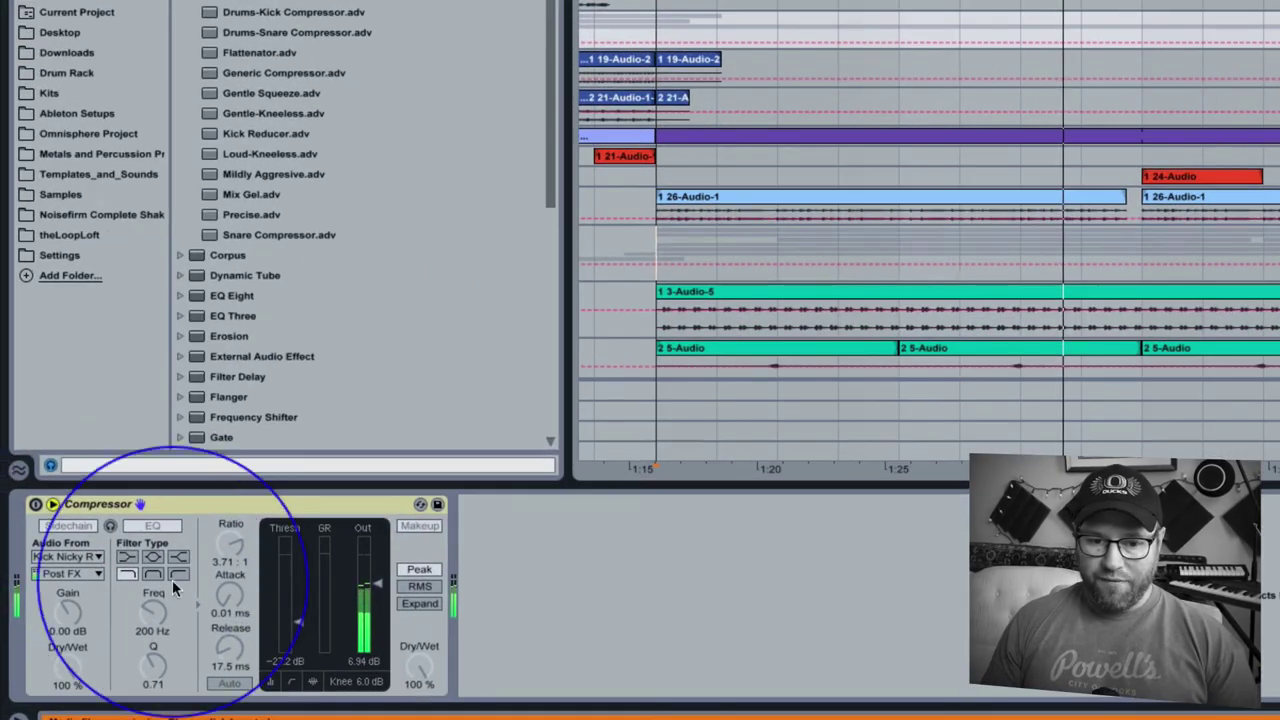
Enable the offbeat Compressor and, during playback, drop its threshold to -30.0 dB.
click(35, 505)
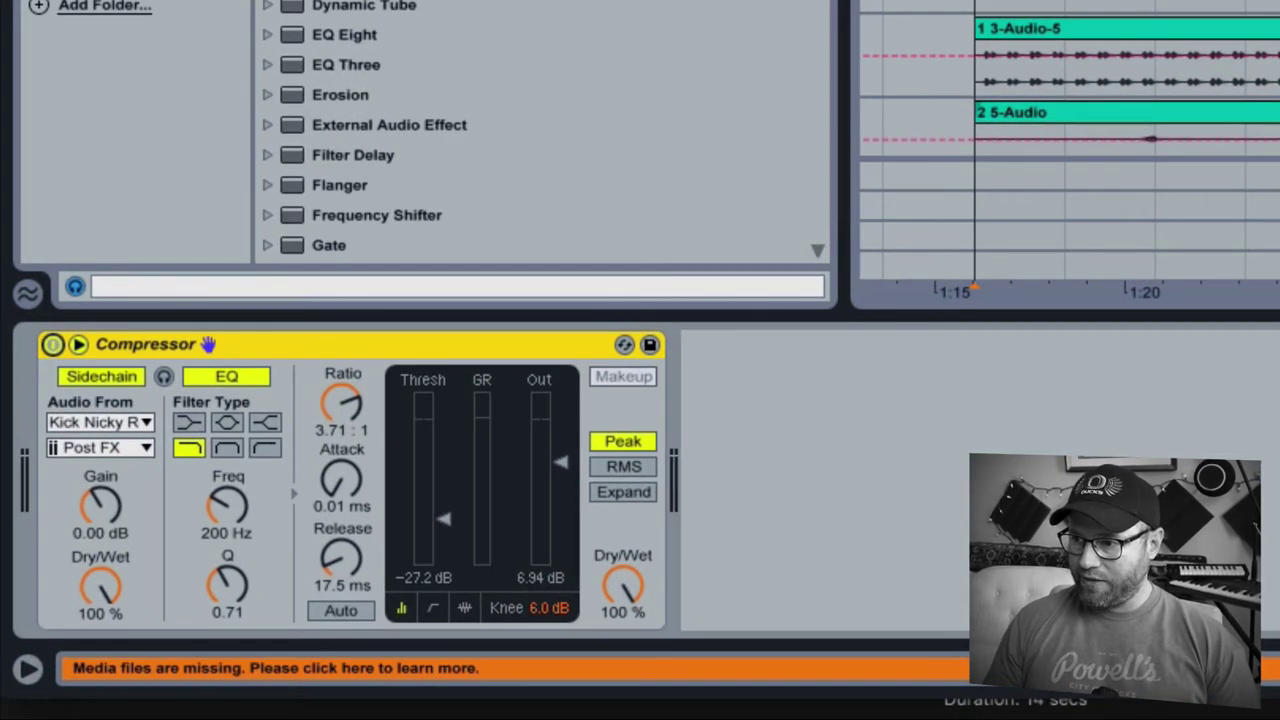
key(space)
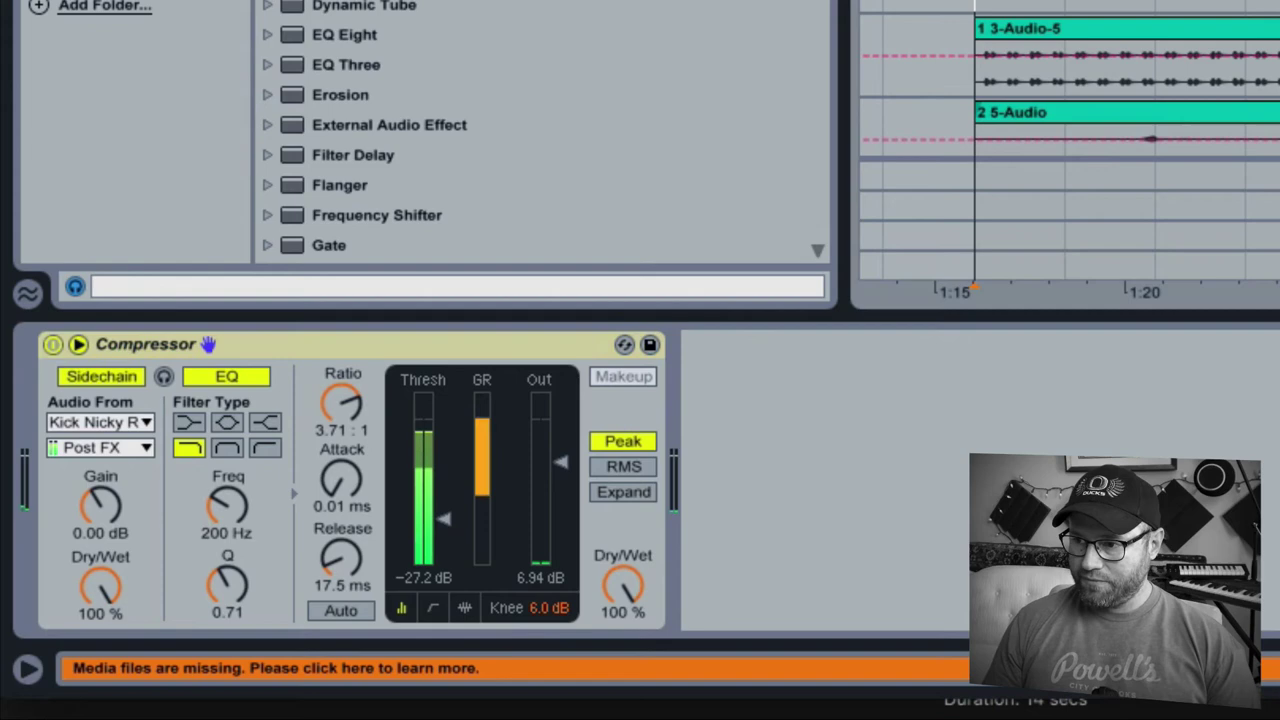
drag(448, 521, 448, 526)
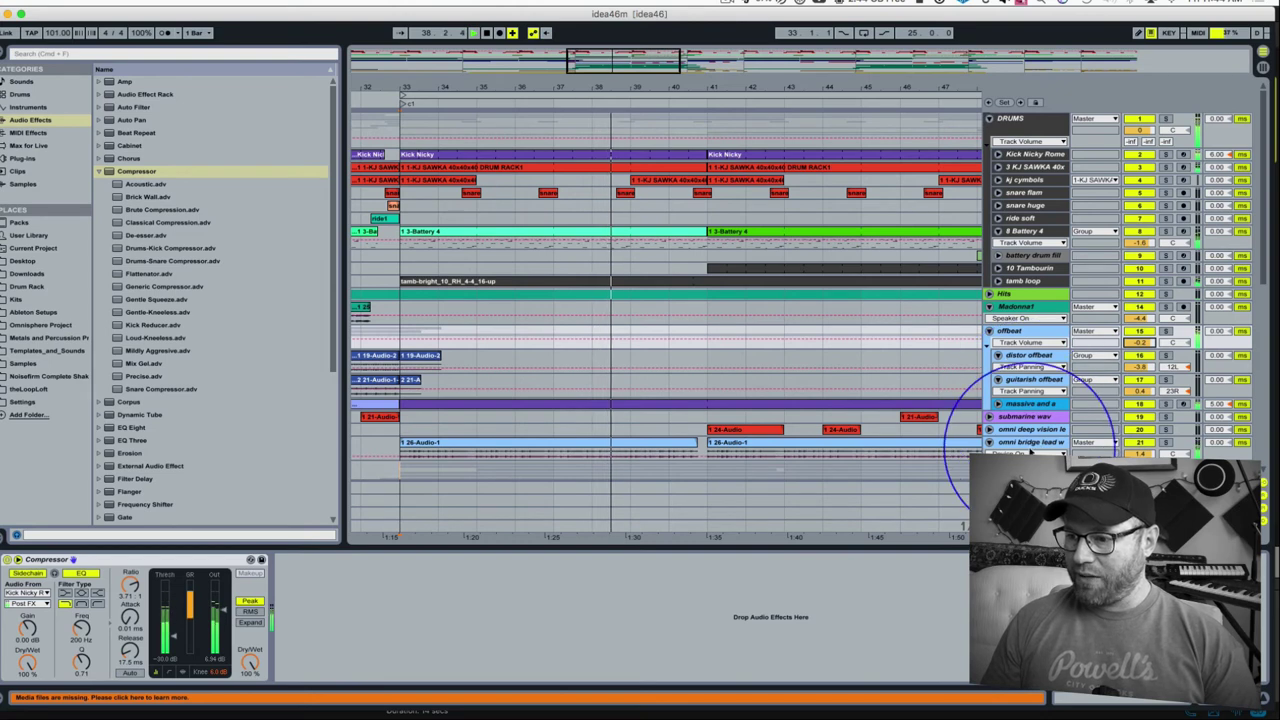
Turn on the omni bridge lead's kick-keyed Compressor with 92.1 ms release and 9.58 dB output.
click(1030, 449)
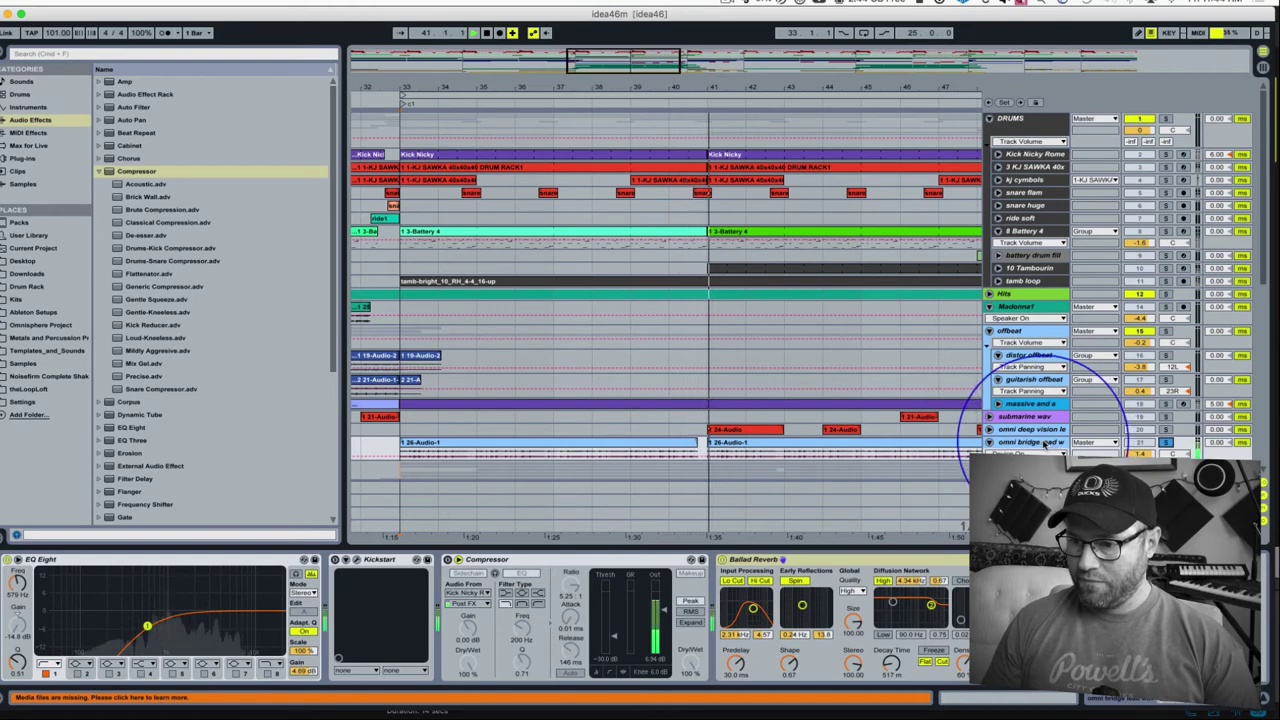
click(692, 458)
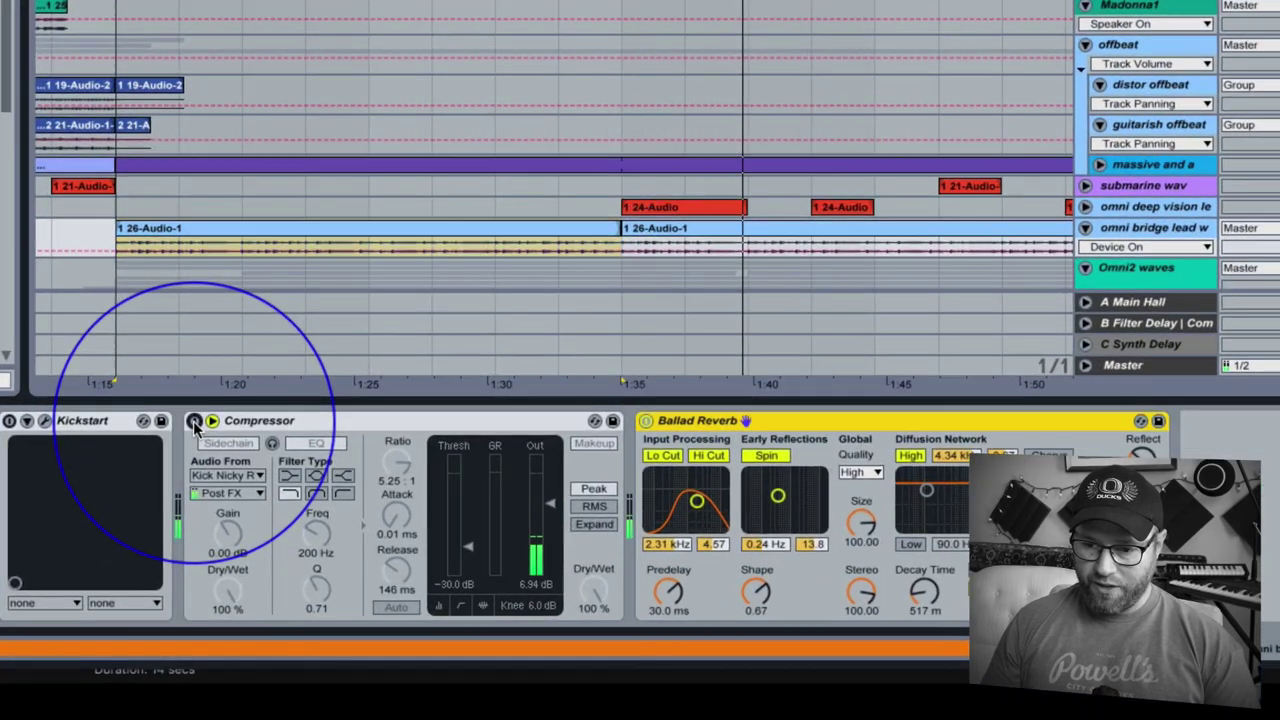
click(194, 421)
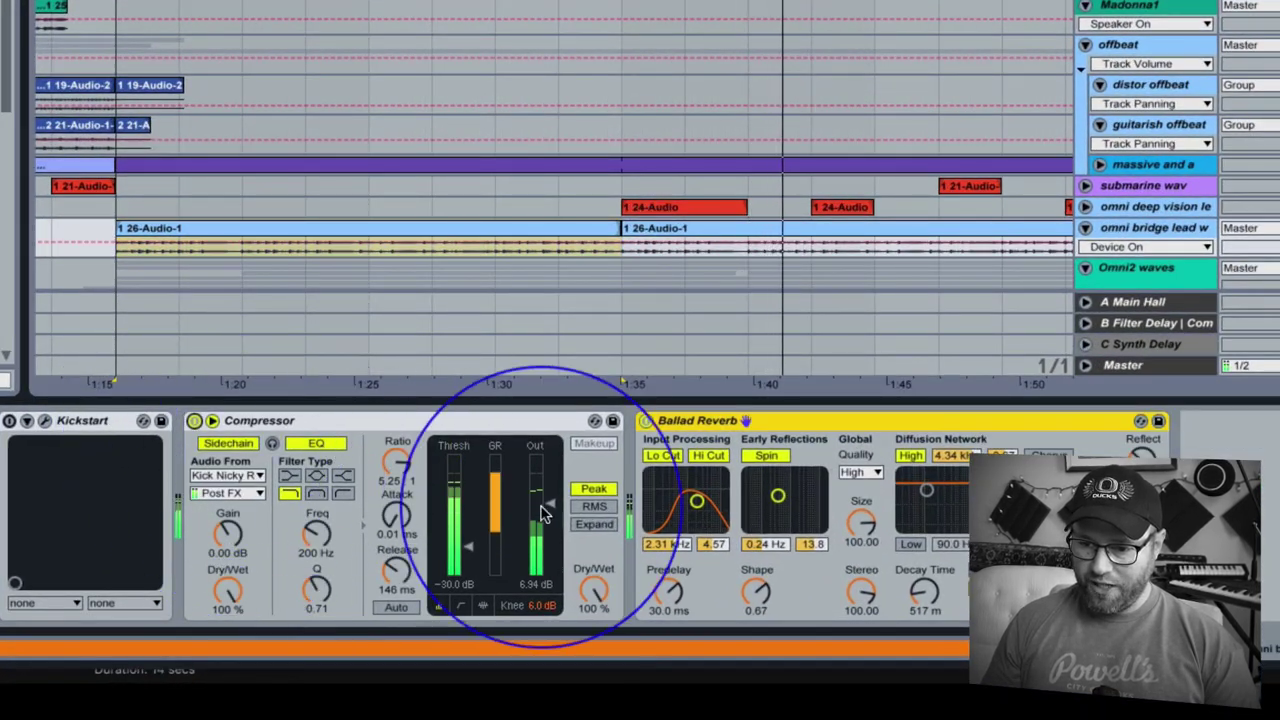
drag(396, 568, 396, 585)
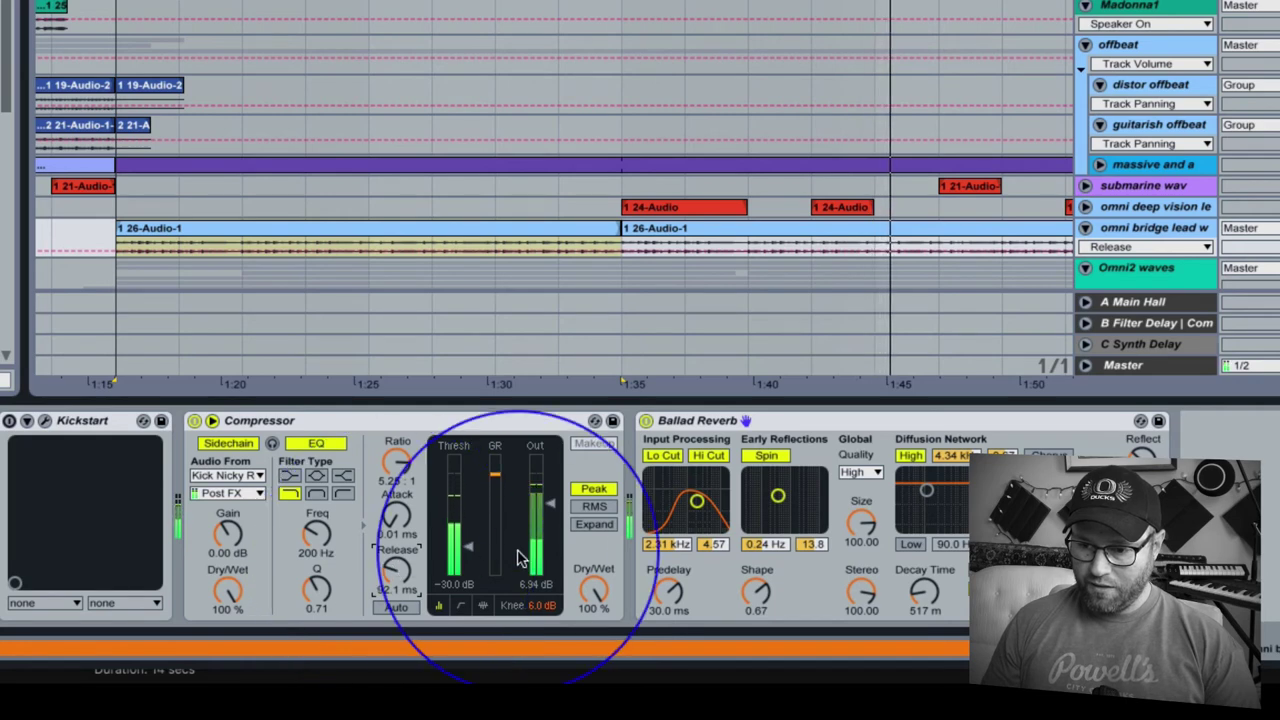
drag(550, 506, 550, 496)
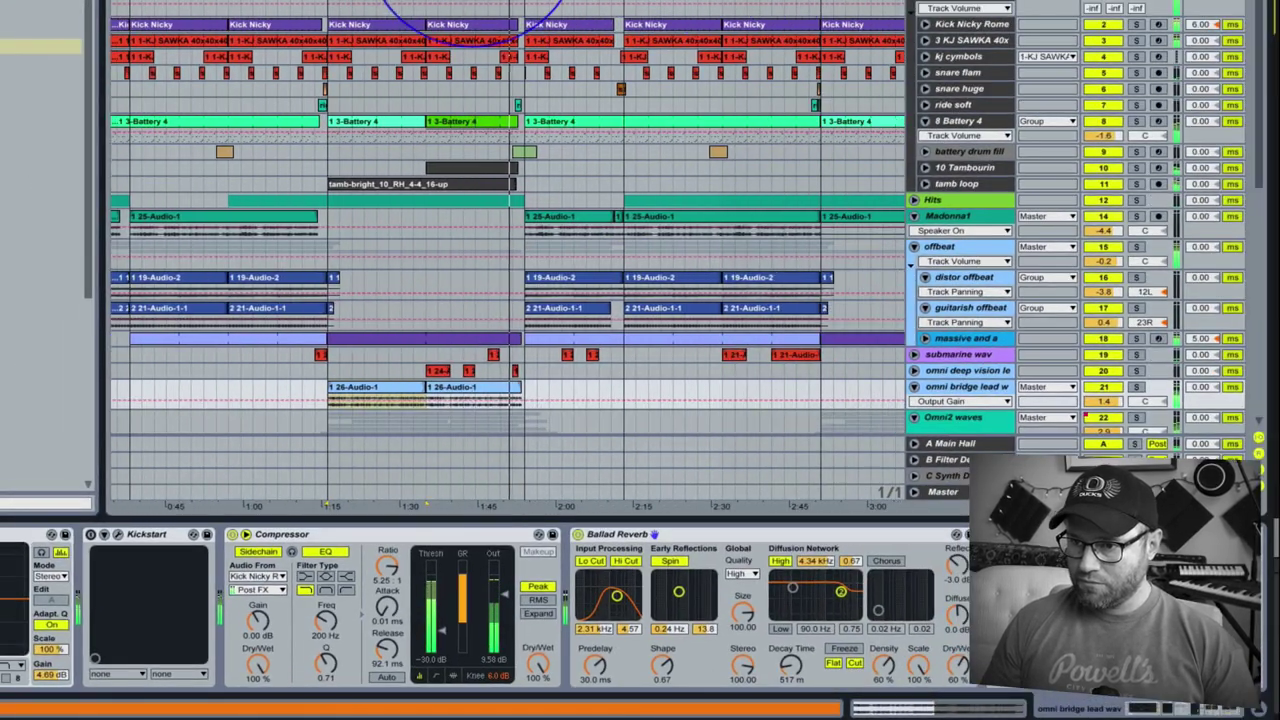
Zoom in, bring up the offbeat group's Compressor (3.71:1, 17.5 ms, -30 dB), then widen the view.
key(plus)
key(plus)
key(plus)
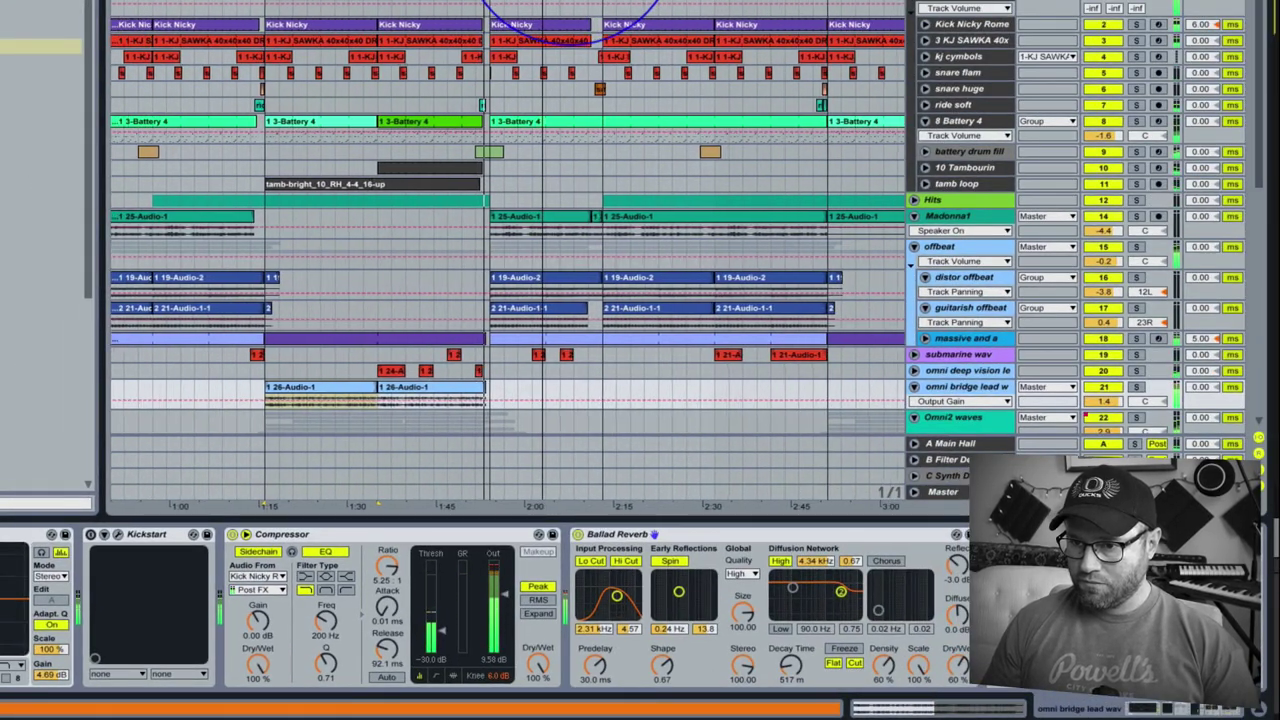
key(plus)
key(plus)
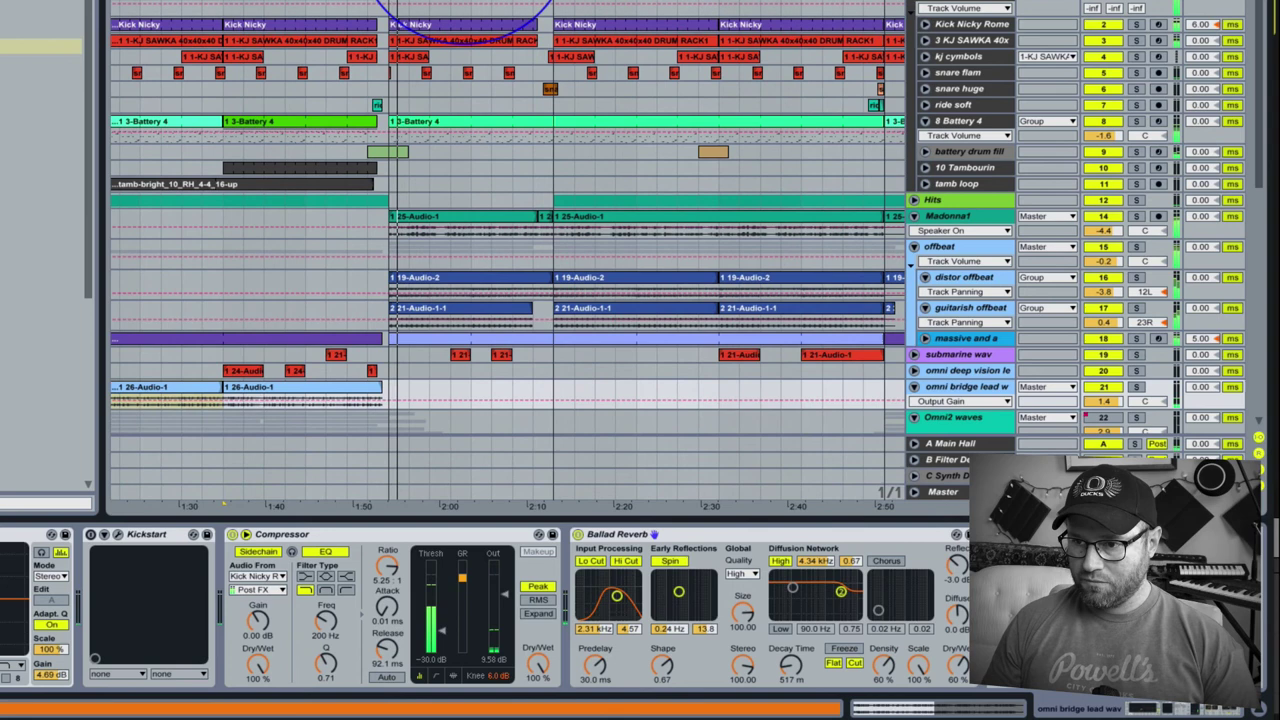
click(962, 252)
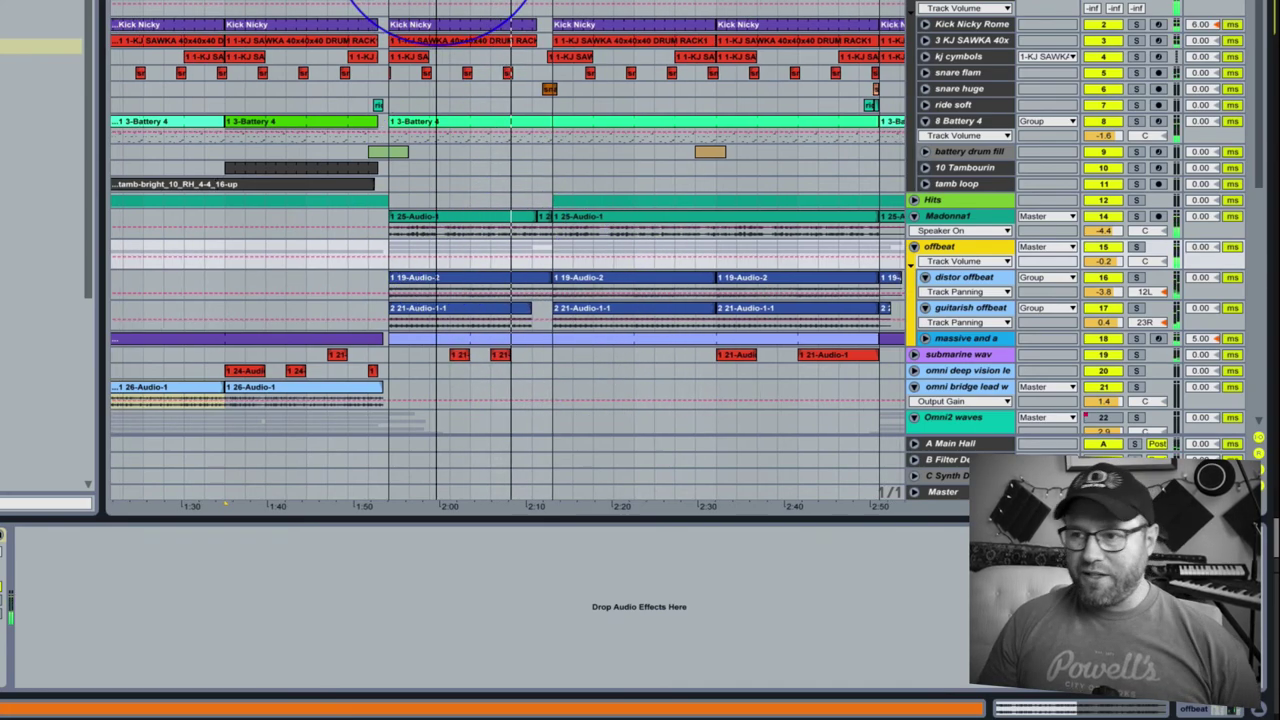
drag(470, 0, 435, 0)
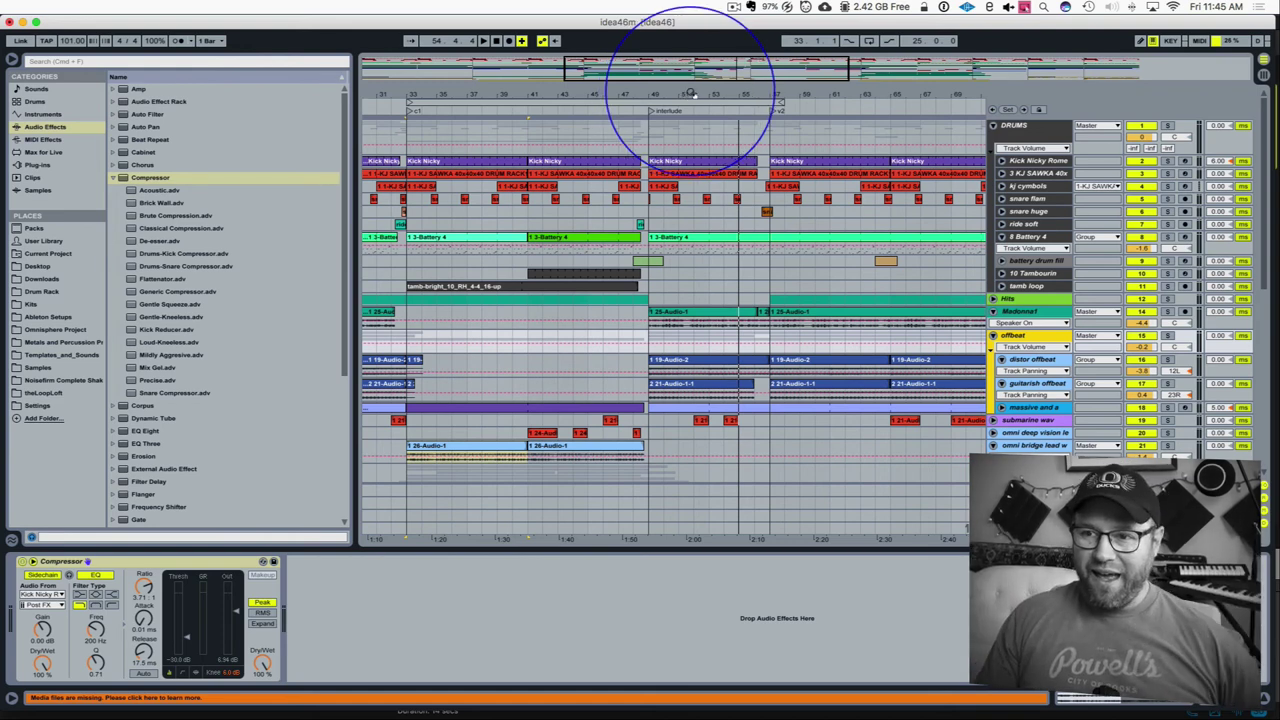
Select the looped range from bar 33 to bar 58 across all tracks.
click(670, 100)
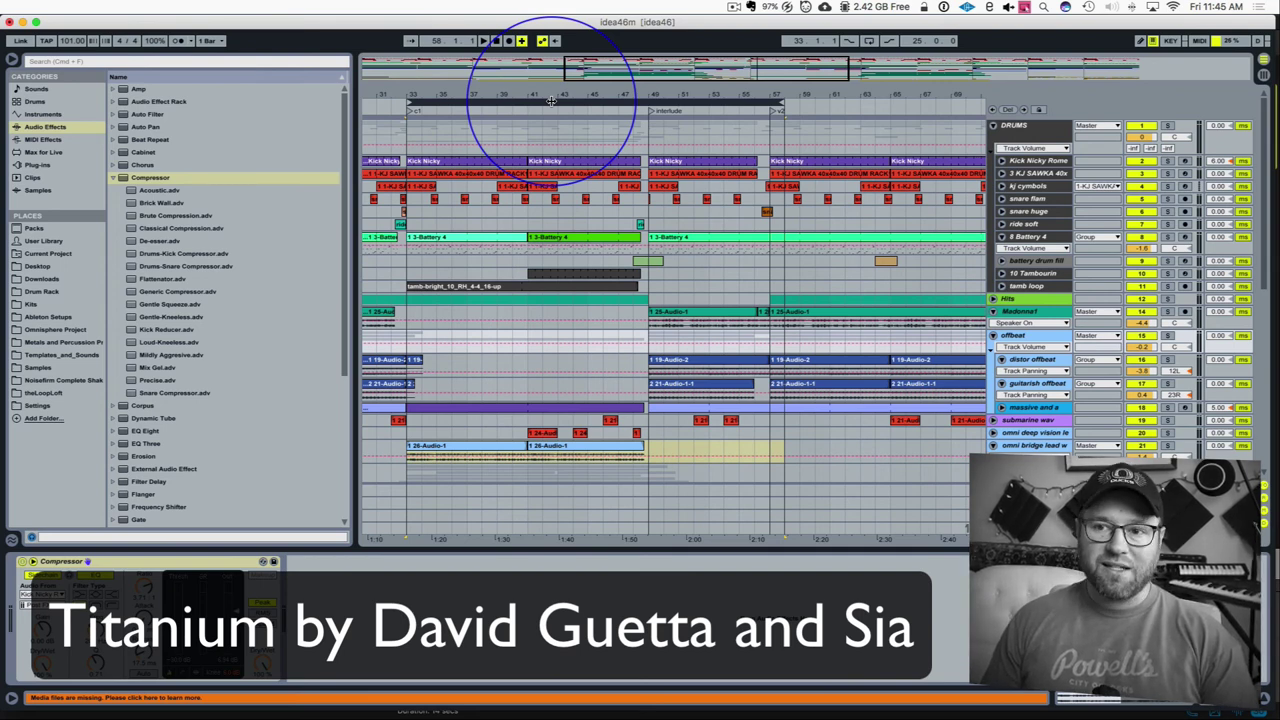
click(551, 101)
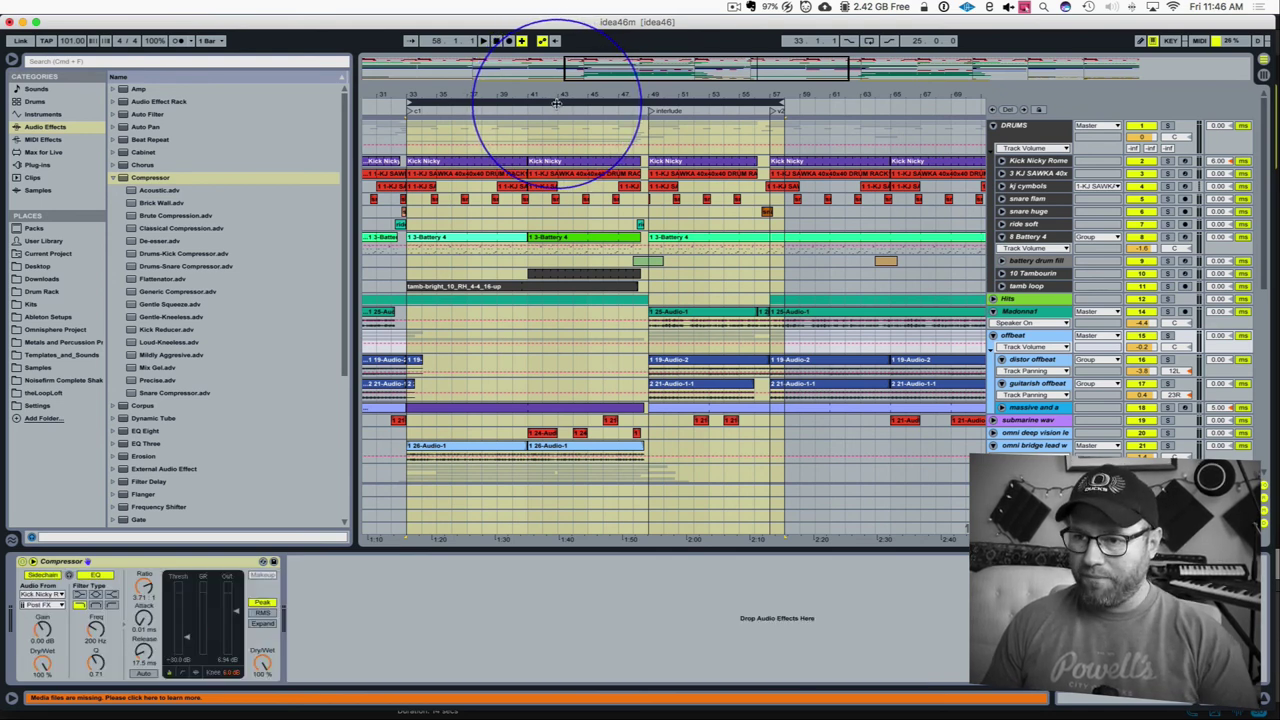
Play the selection and show Madonna1's Generic Compressor, EQ Eight and Kickstart chain.
key(space)
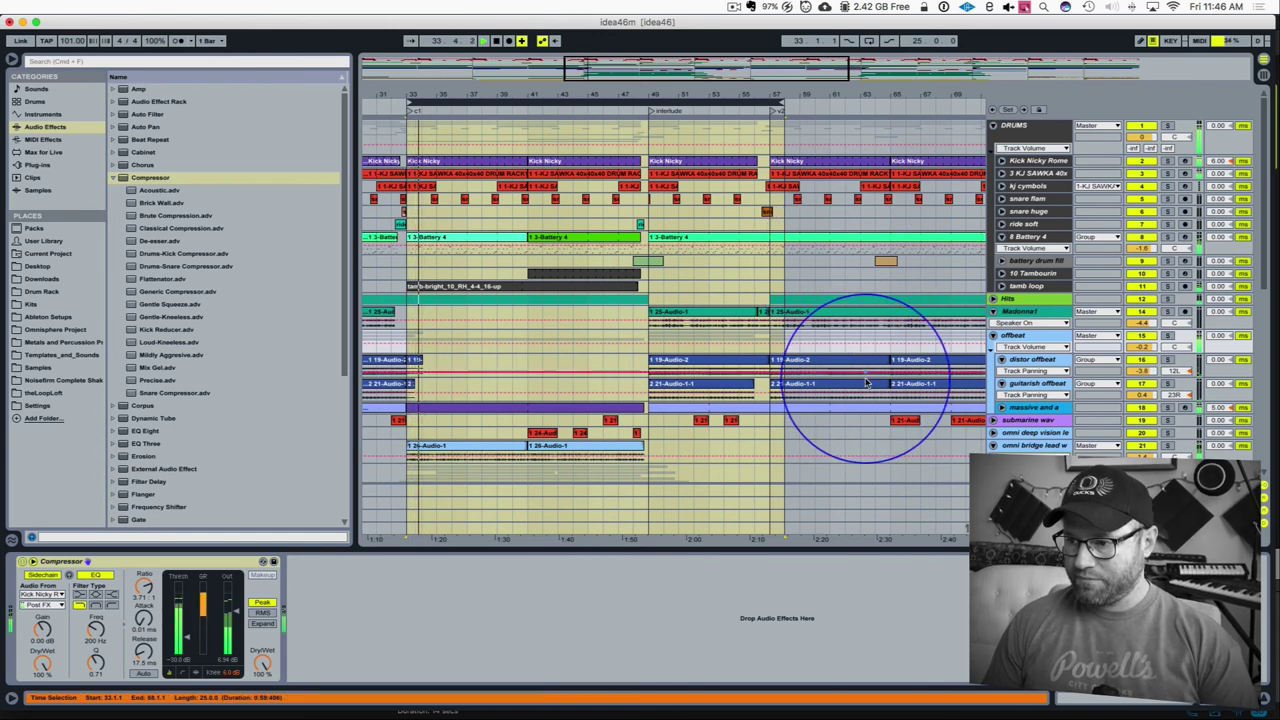
click(1025, 315)
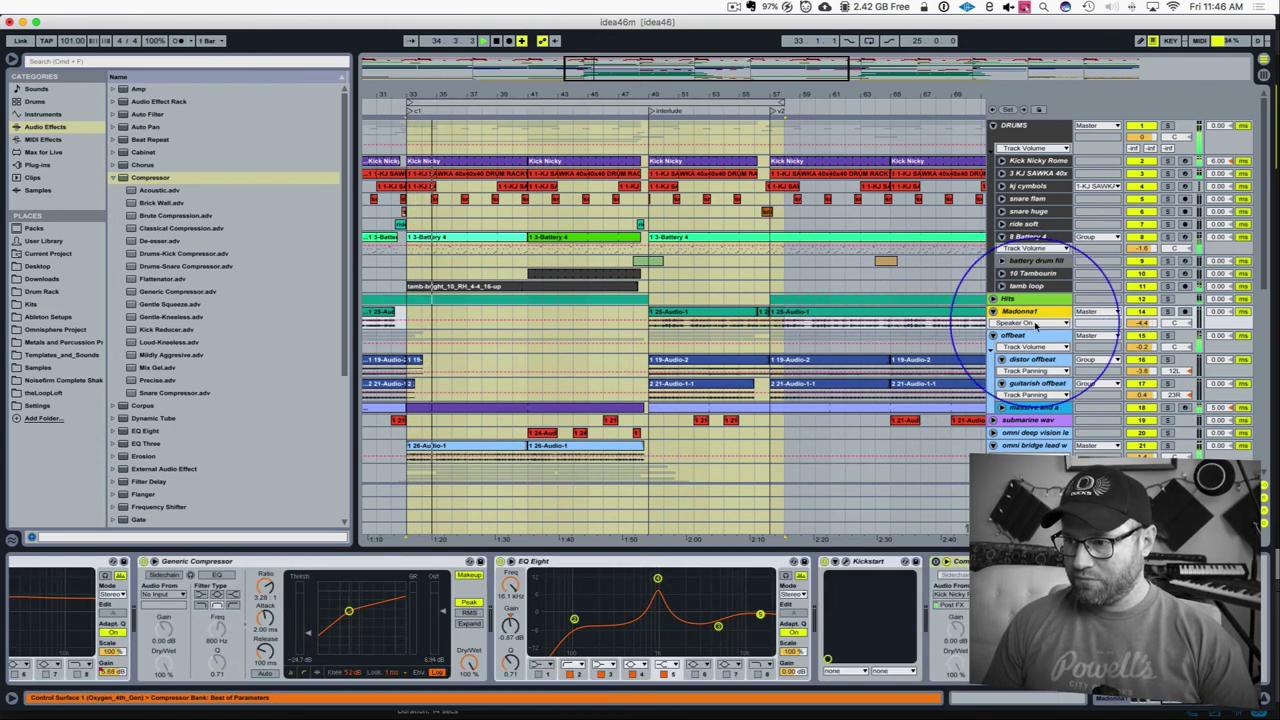